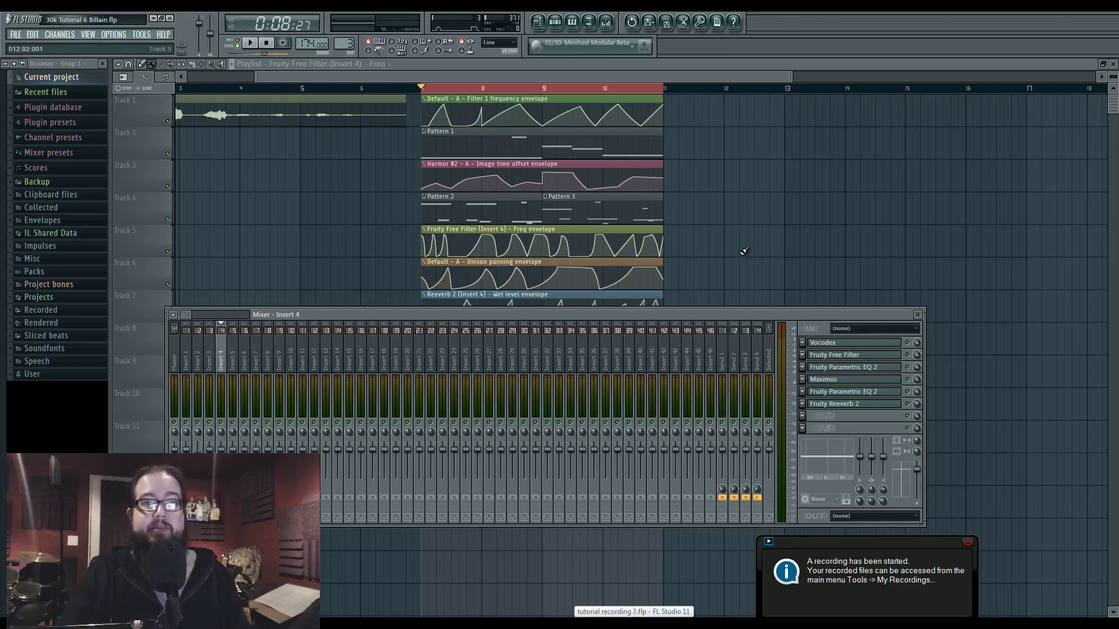
Step: Hide the mixer, then play and stop the bar-7 section with its automation envelope clips
{"action": "key", "text": "F9"}
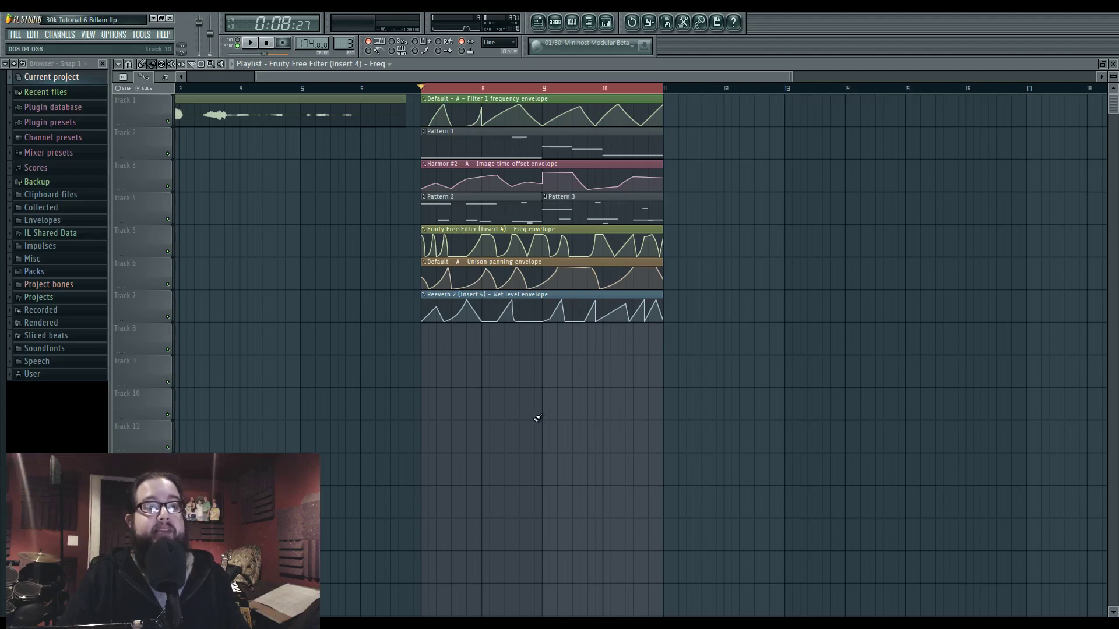
{"action": "key", "text": "space"}
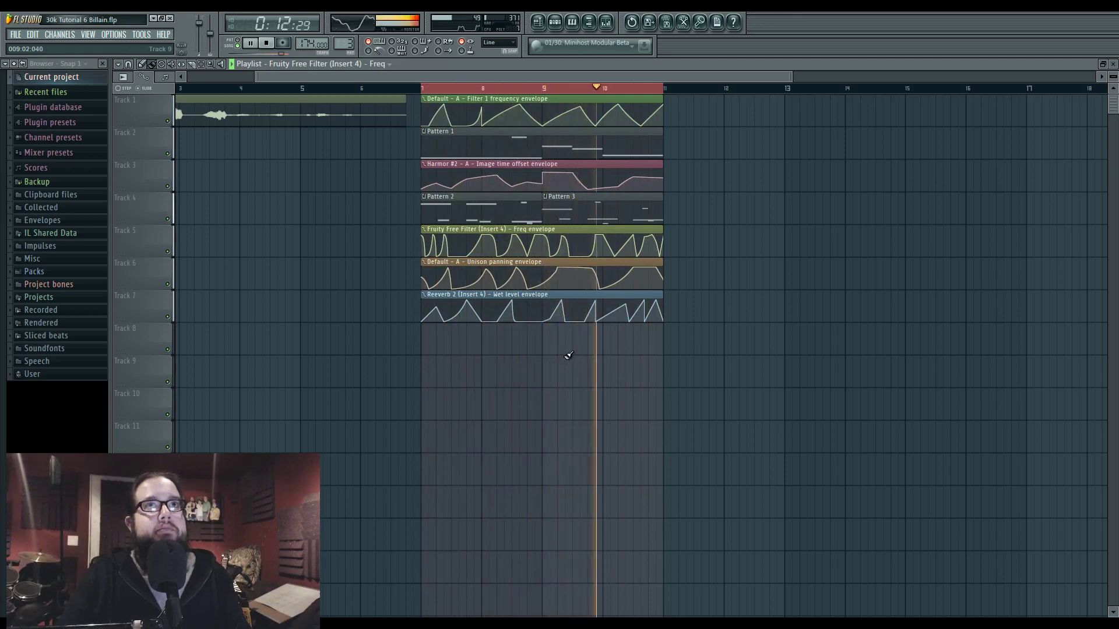
{"action": "key", "text": "space"}
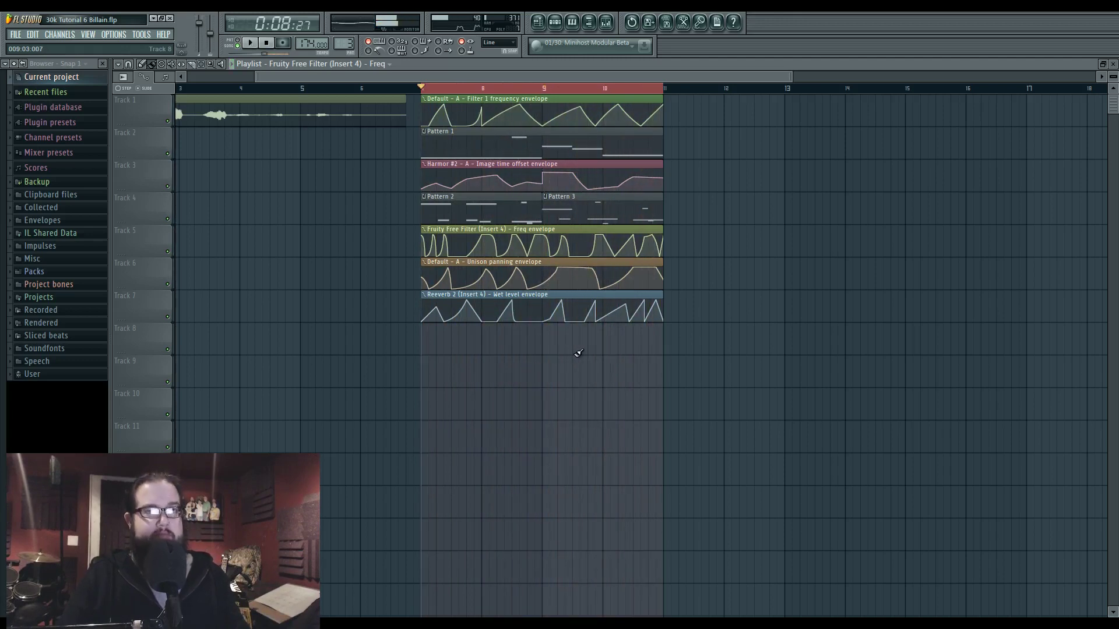
{"action": "scroll", "coordinate": [526, 382], "scroll_direction": "left", "scroll_amount": 3}
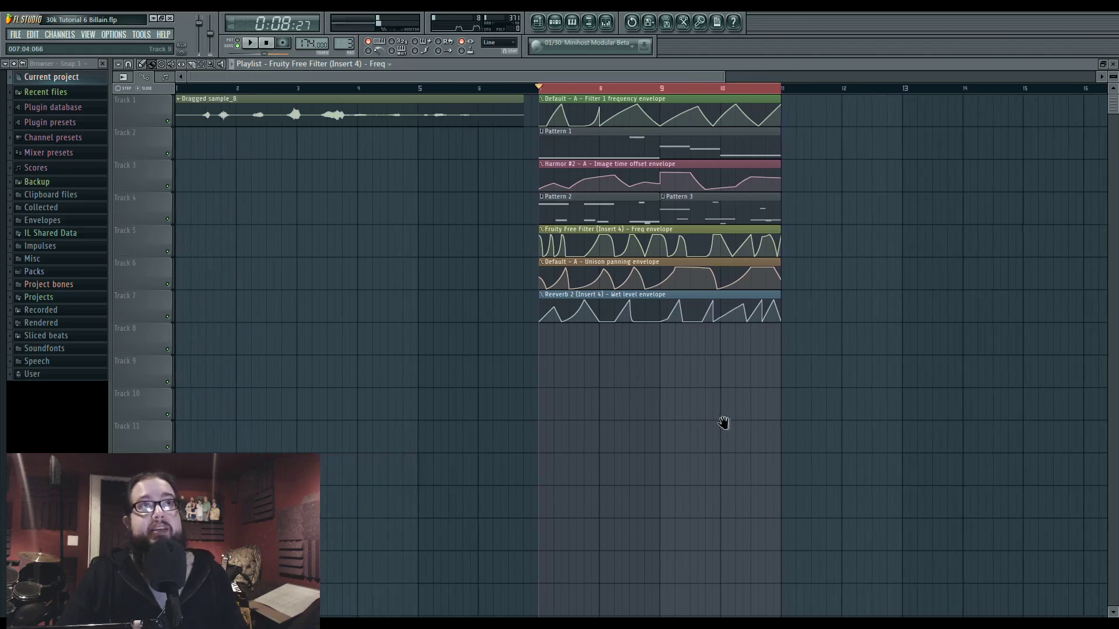
Step: Open Pattern 3's channel list and the Harmor #2 plugin, arranging both windows clear of the envelopes
{"action": "scroll", "coordinate": [721, 417], "scroll_direction": "right", "scroll_amount": 2}
{"action": "left_click", "coordinate": [556, 26]}
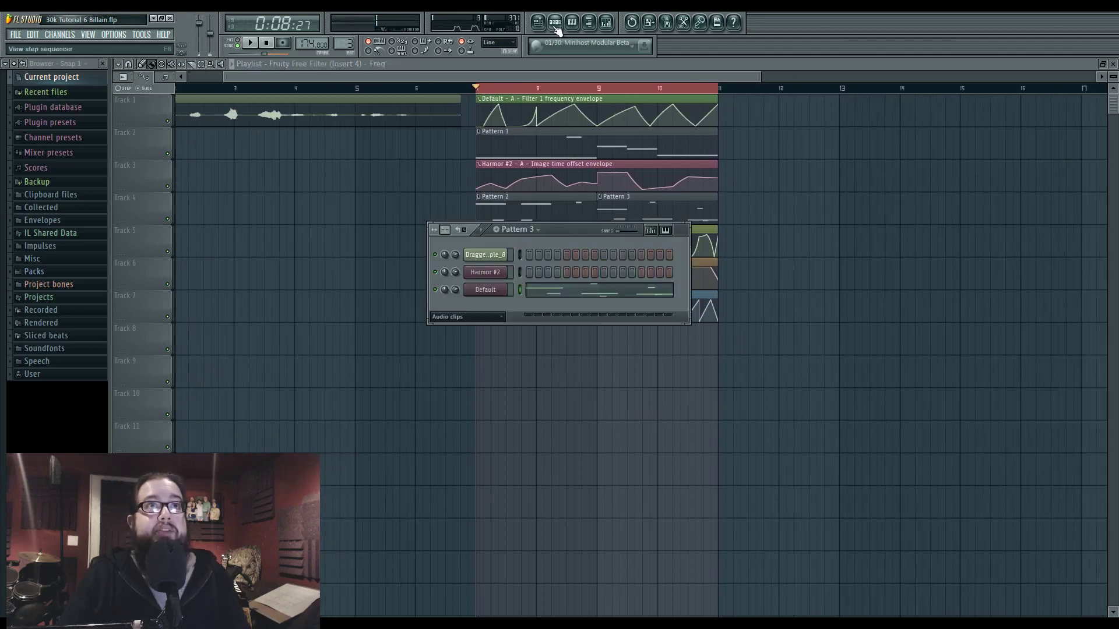
{"action": "left_click_drag", "start_coordinate": [572, 229], "coordinate": [350, 338]}
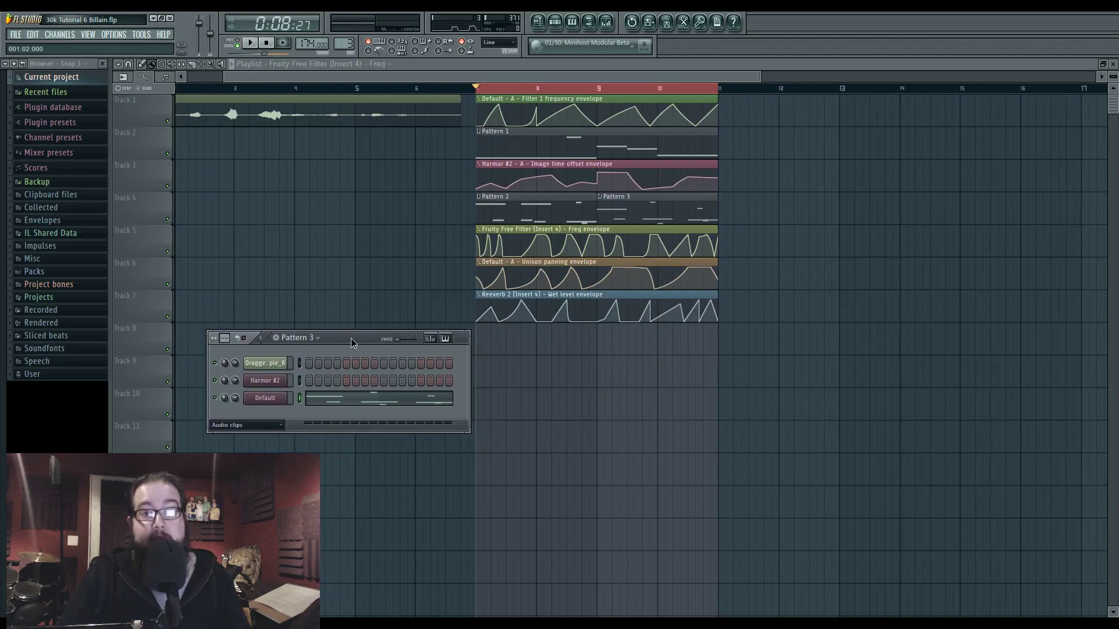
{"action": "left_click", "coordinate": [270, 380]}
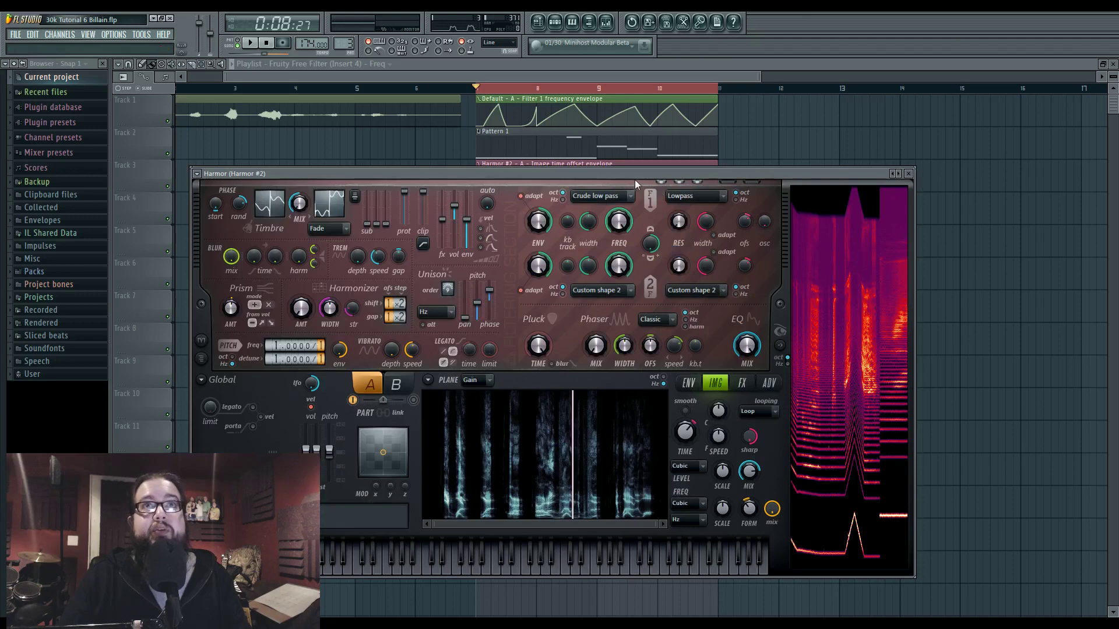
{"action": "left_click_drag", "start_coordinate": [635, 180], "coordinate": [743, 149]}
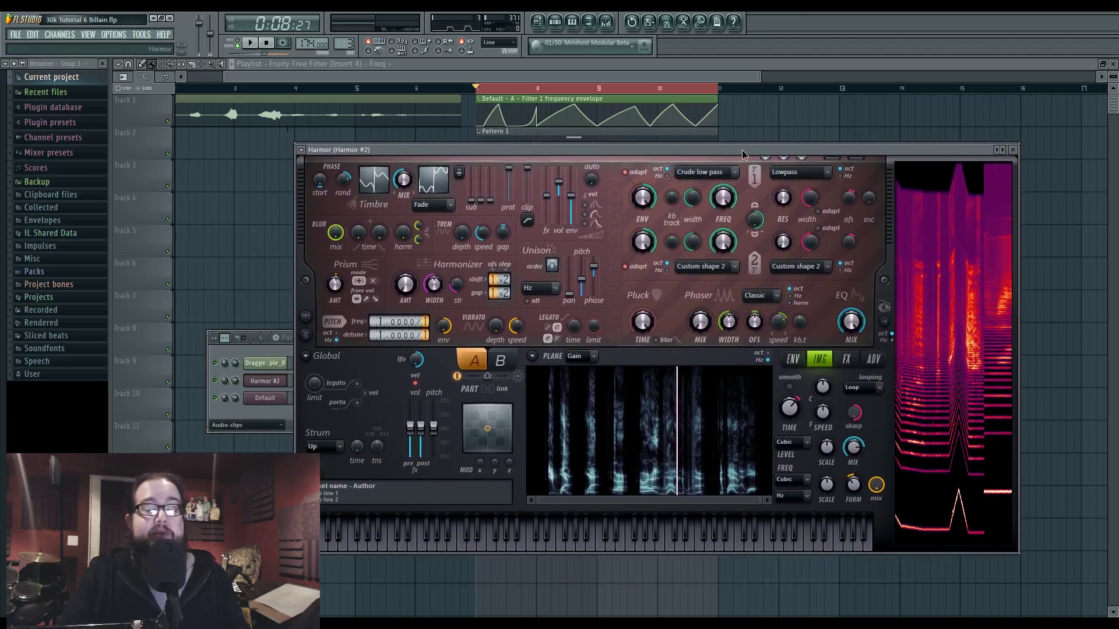
{"action": "left_click", "coordinate": [233, 411]}
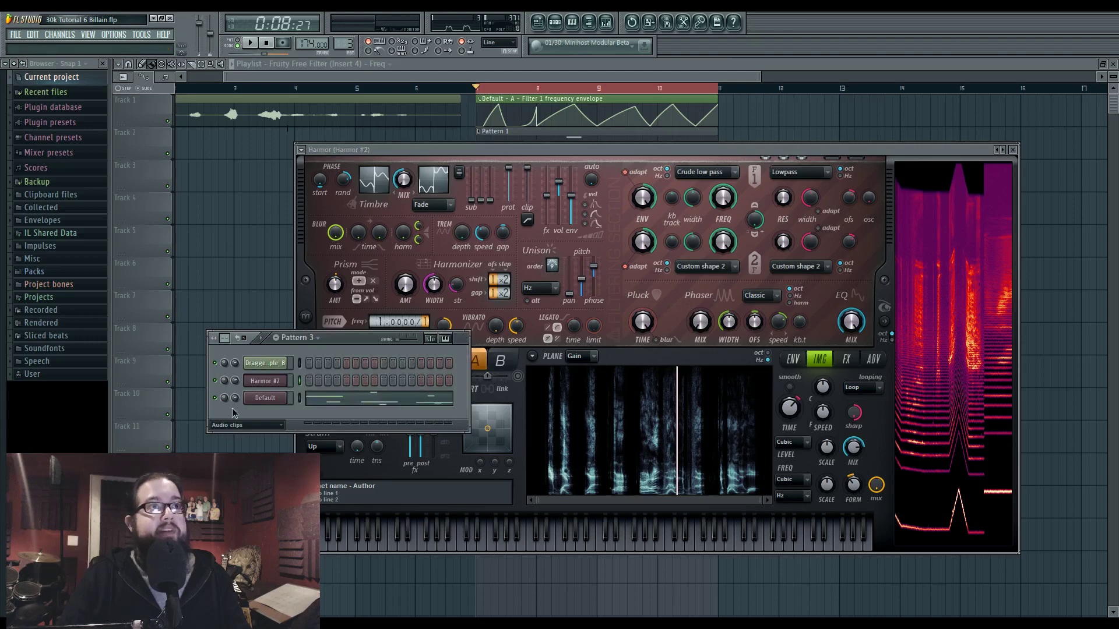
{"action": "left_click", "coordinate": [287, 186]}
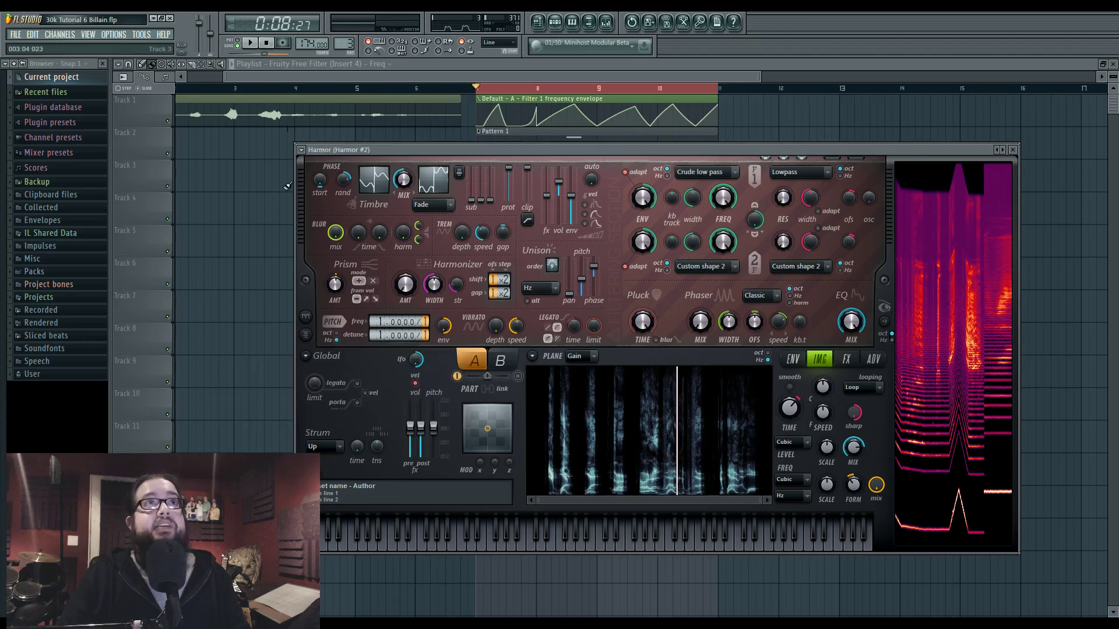
Step: Close Harmor and play the song from the beginning, then stop
{"action": "left_click", "coordinate": [254, 214]}
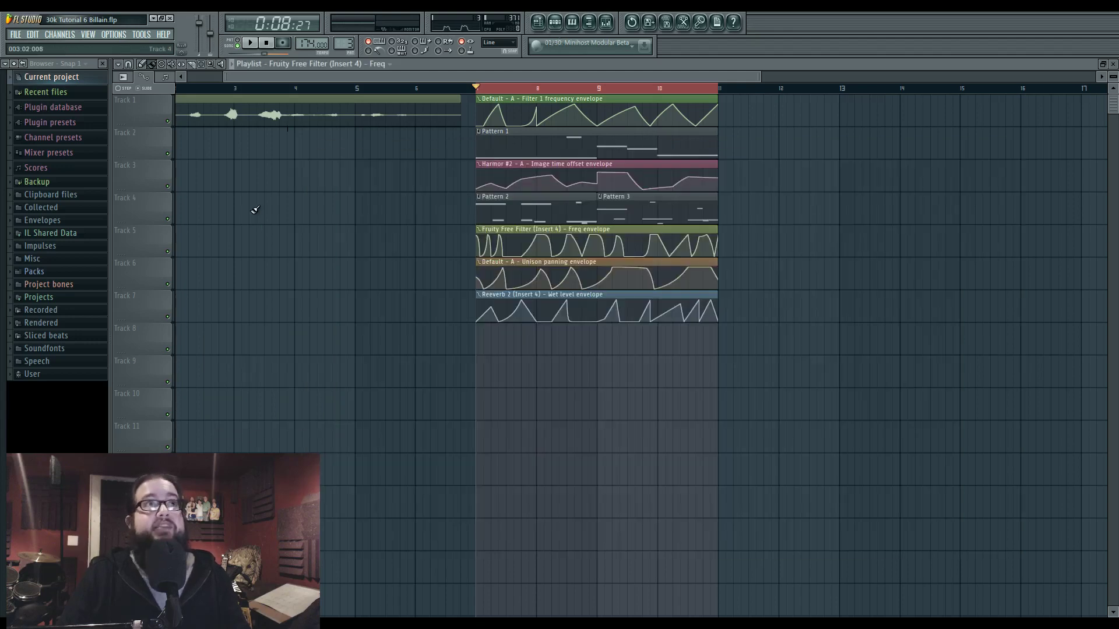
{"action": "key", "text": "space"}
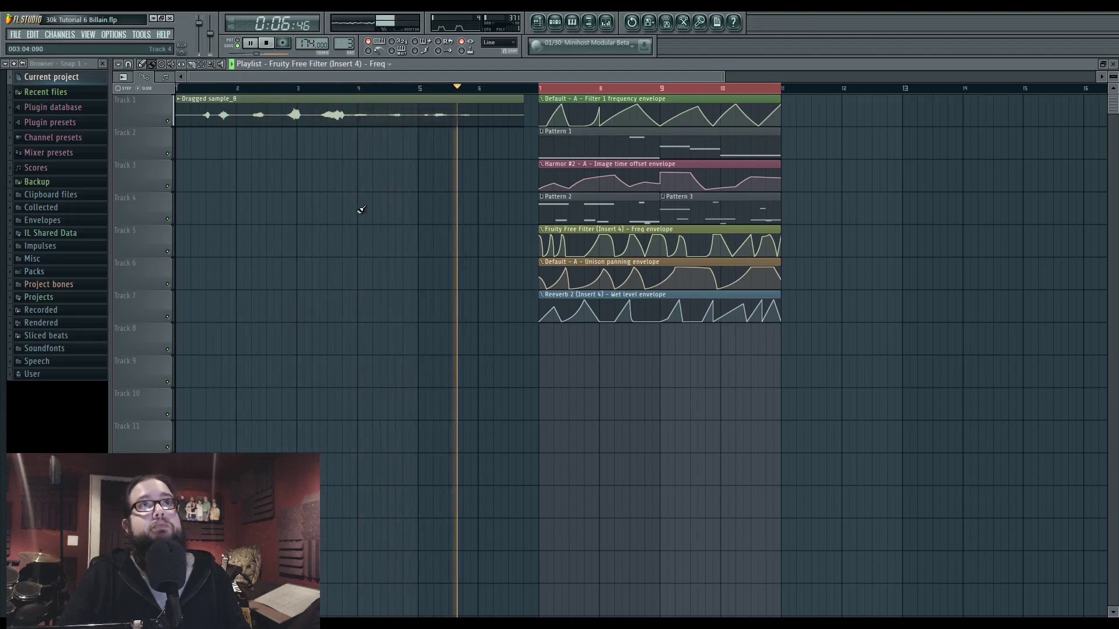
{"action": "key", "text": "space"}
Step: Reopen Harmor #2 from Pattern 3 with the mixer behind it and audition from bar 7
{"action": "left_click", "coordinate": [540, 89]}
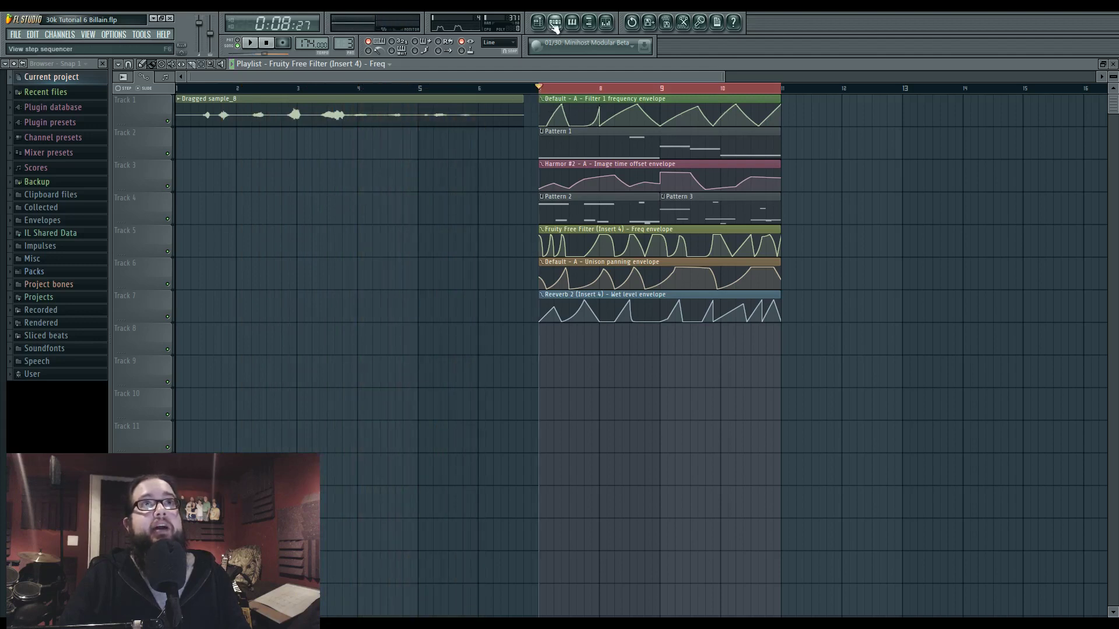
{"action": "key", "text": "F6"}
{"action": "left_click", "coordinate": [277, 383]}
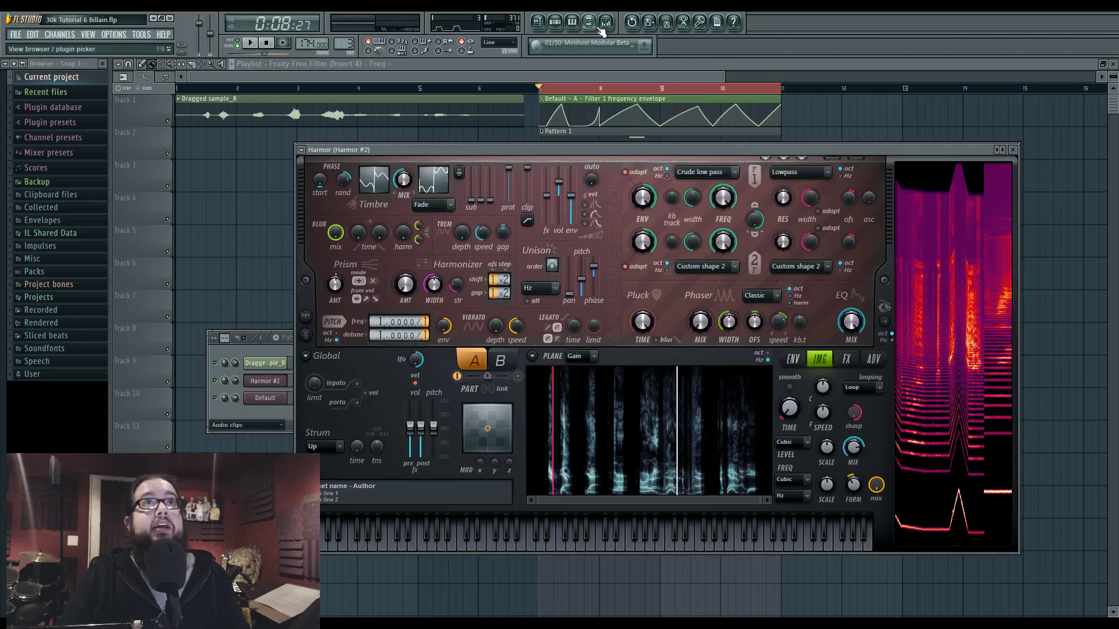
{"action": "key", "text": "F9"}
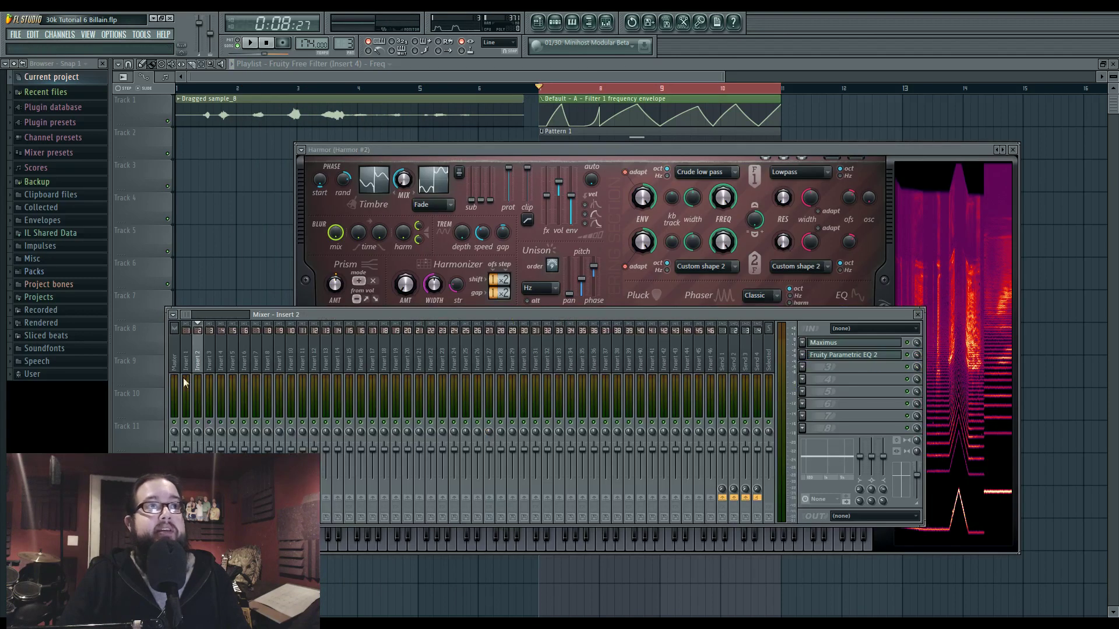
{"action": "key", "text": "space"}
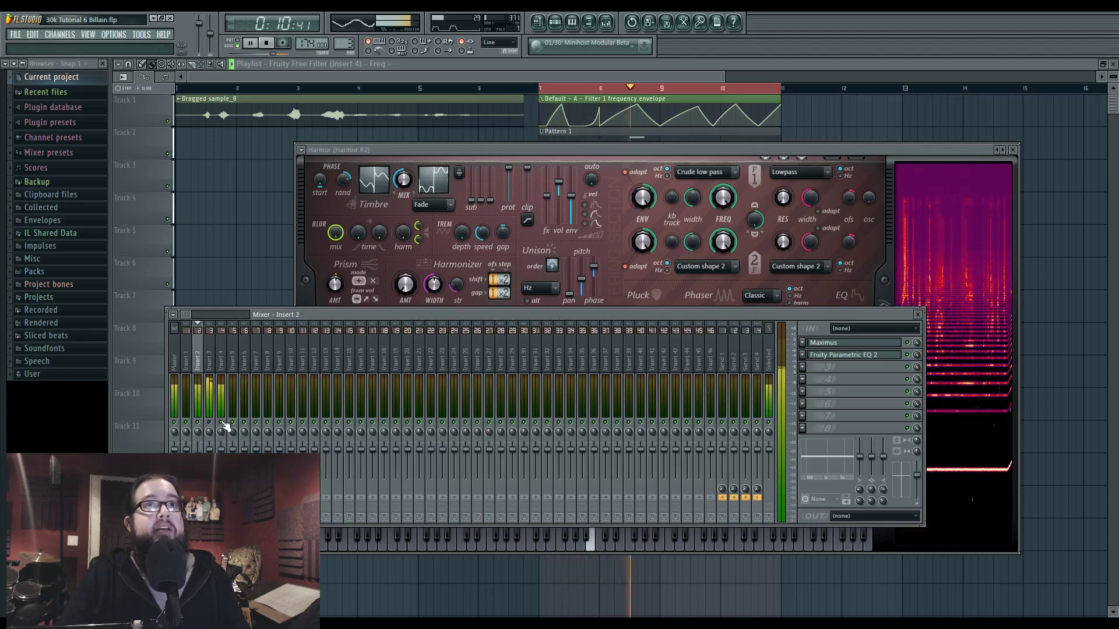
{"action": "left_click", "coordinate": [536, 151]}
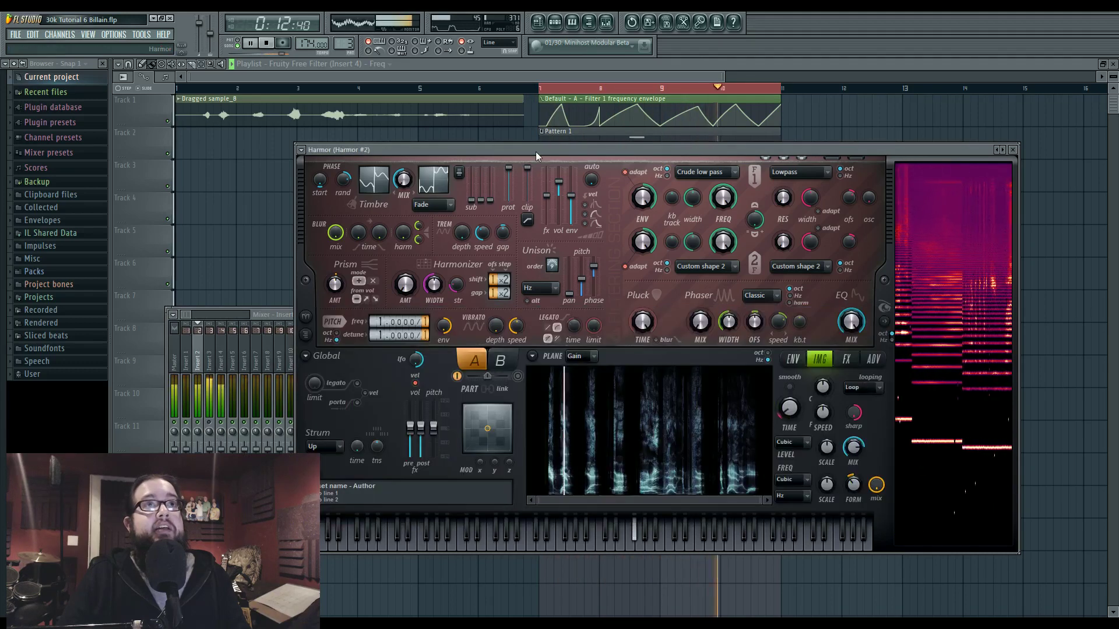
{"action": "key", "text": "space"}
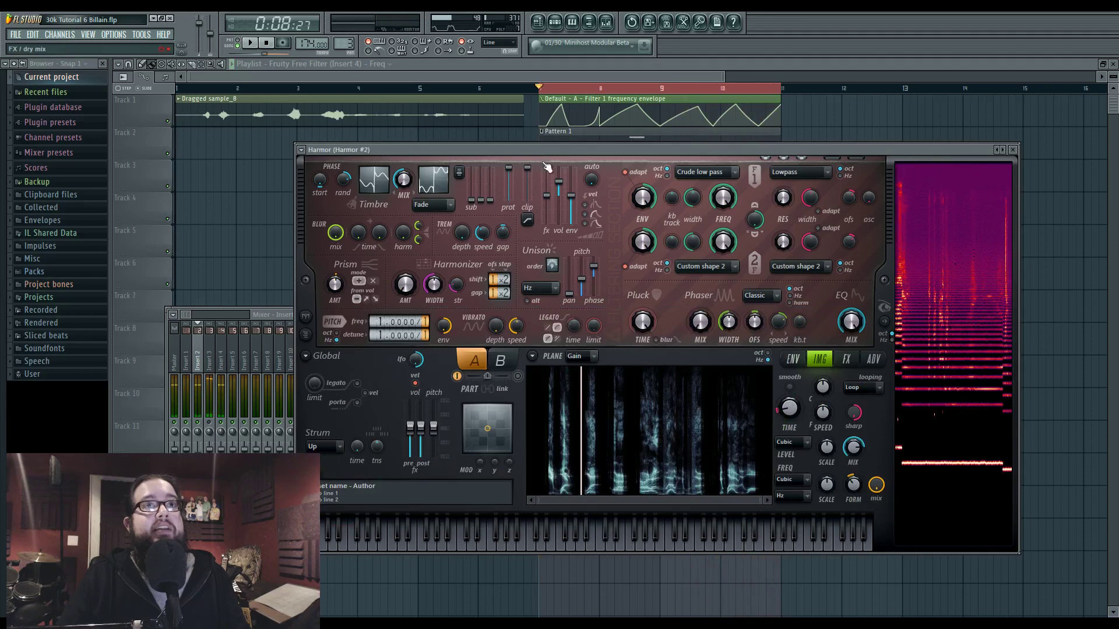
{"action": "left_click_drag", "start_coordinate": [543, 151], "coordinate": [502, 167]}
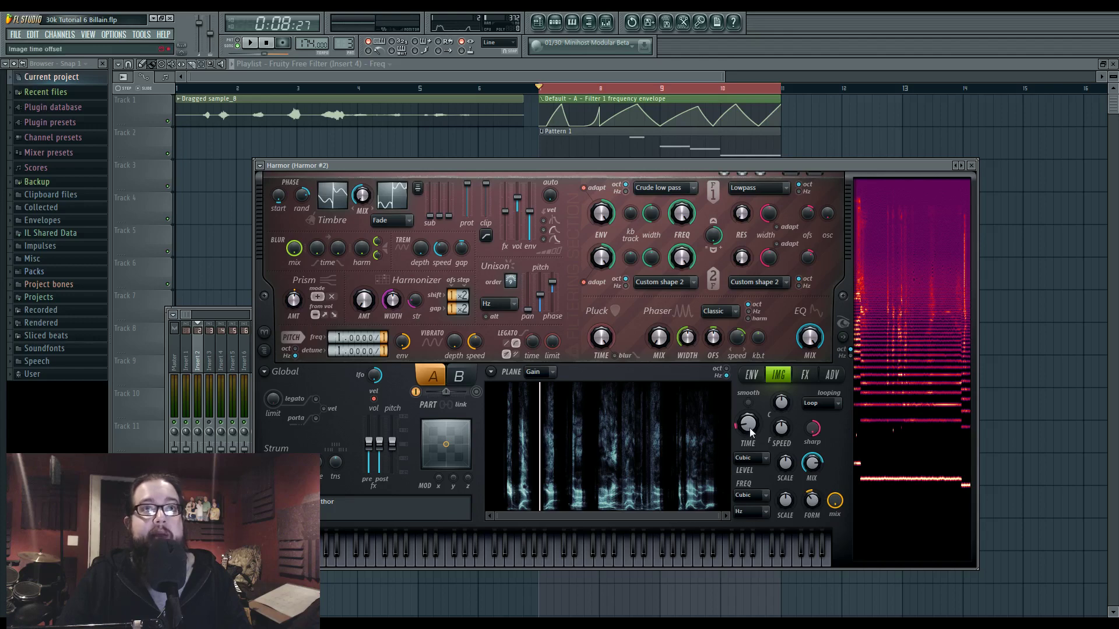
{"action": "left_click_drag", "start_coordinate": [708, 168], "coordinate": [702, 274]}
{"action": "key", "text": "space"}
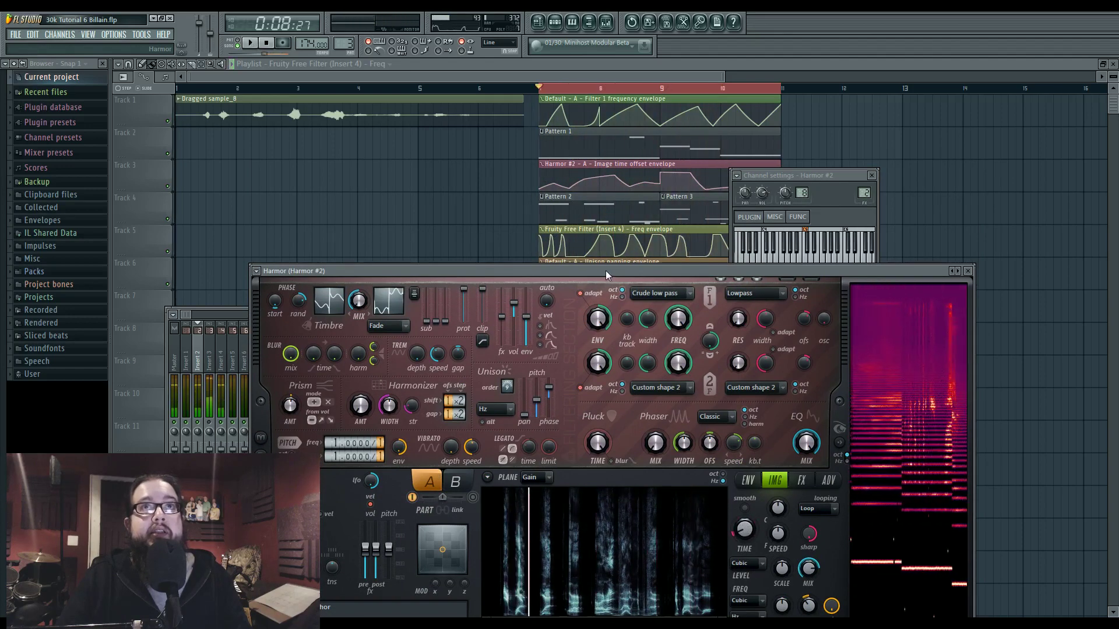
{"action": "key", "text": "space"}
{"action": "left_click_drag", "start_coordinate": [606, 271], "coordinate": [568, 132]}
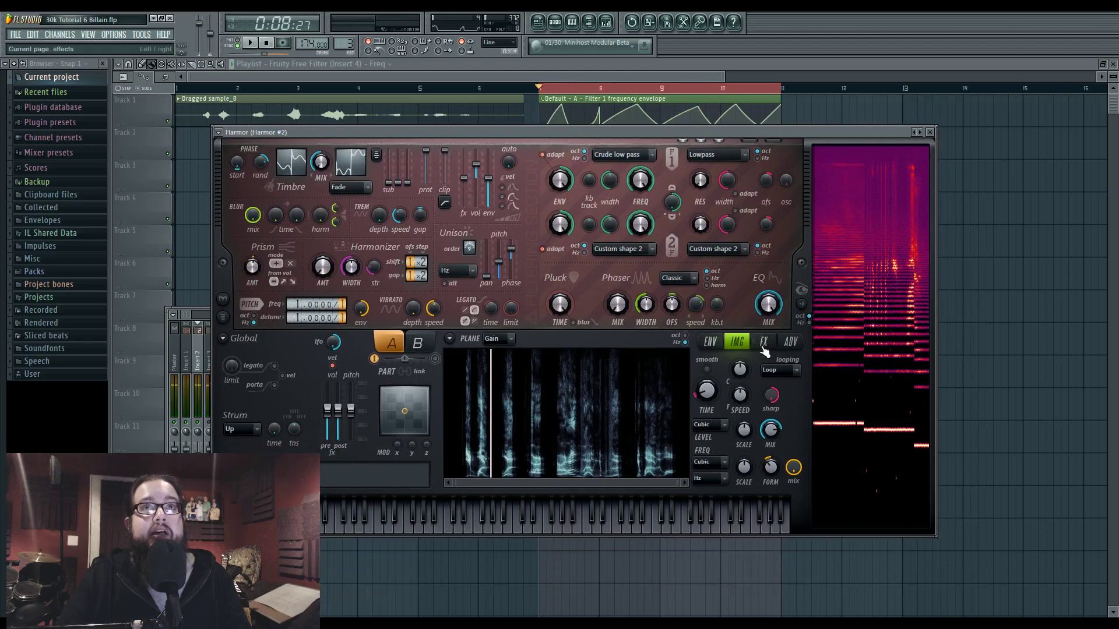
Step: Compare Harmor #2's effects page with its image page
{"action": "left_click", "coordinate": [763, 343]}
{"action": "left_click", "coordinate": [747, 344]}
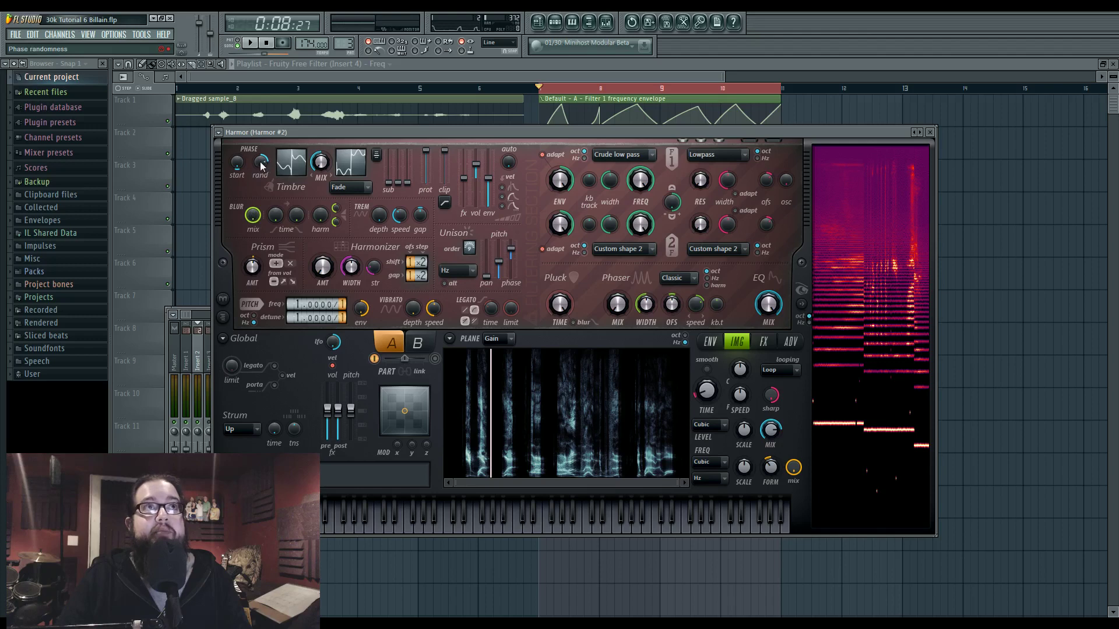
{"action": "left_click", "coordinate": [761, 343]}
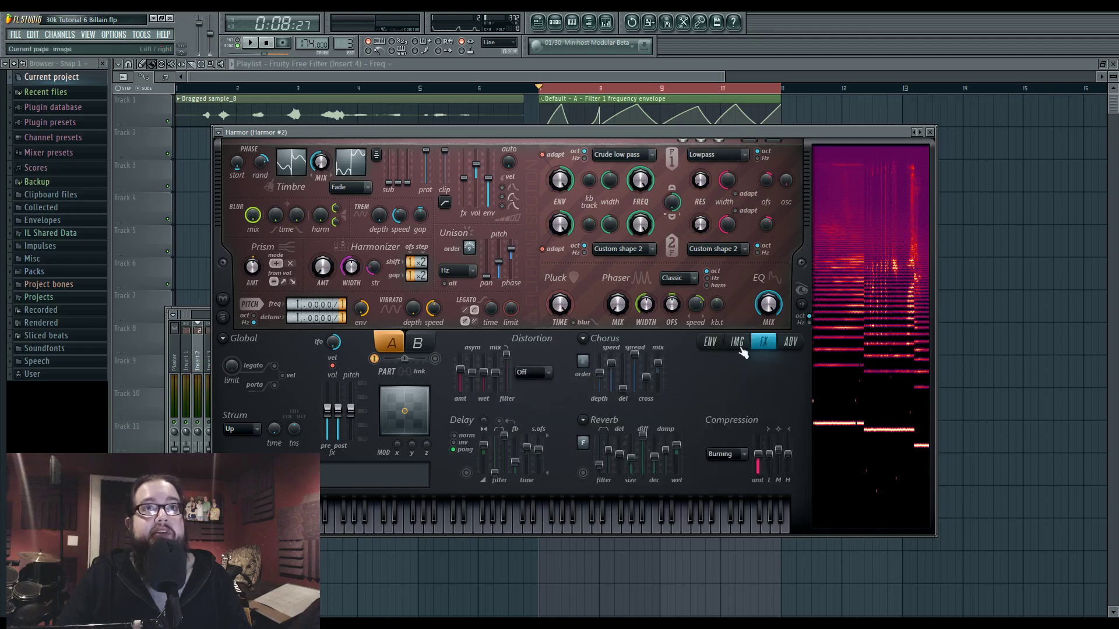
{"action": "left_click", "coordinate": [750, 345]}
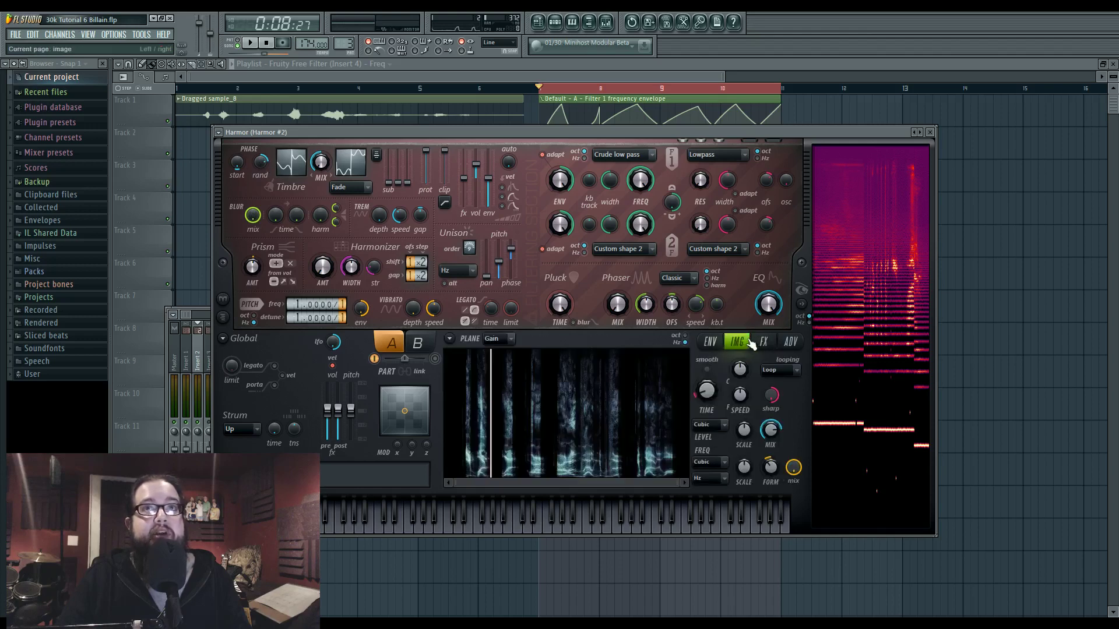
Step: Check the Image formant mutation envelope, then play the project to hear the speech voice
{"action": "left_click", "coordinate": [771, 482]}
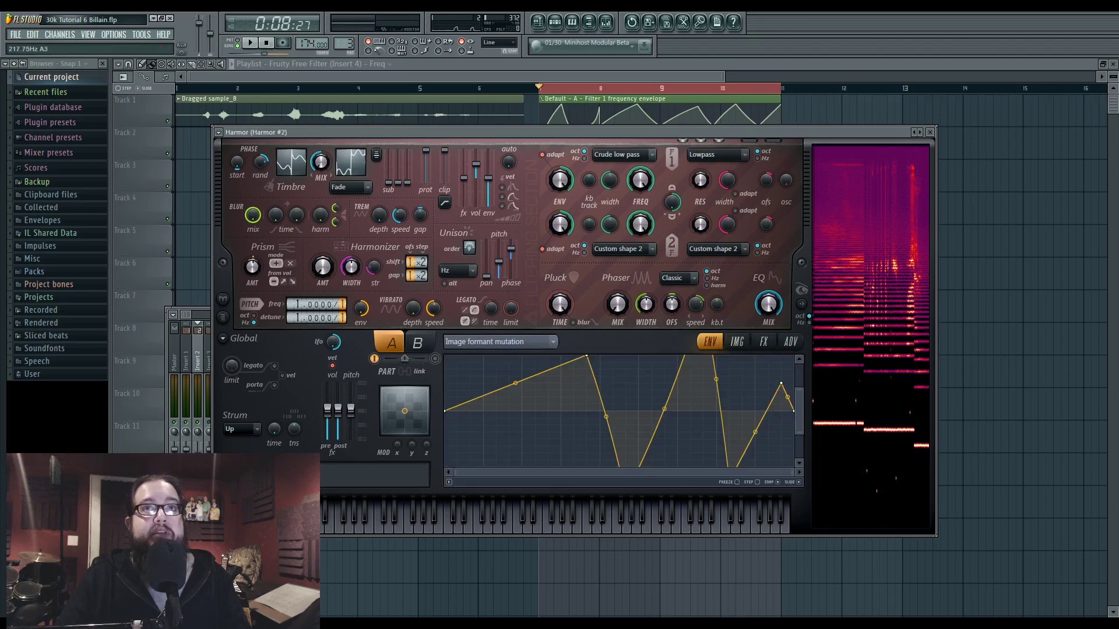
{"action": "scroll", "coordinate": [692, 395], "scroll_direction": "down", "scroll_amount": 3}
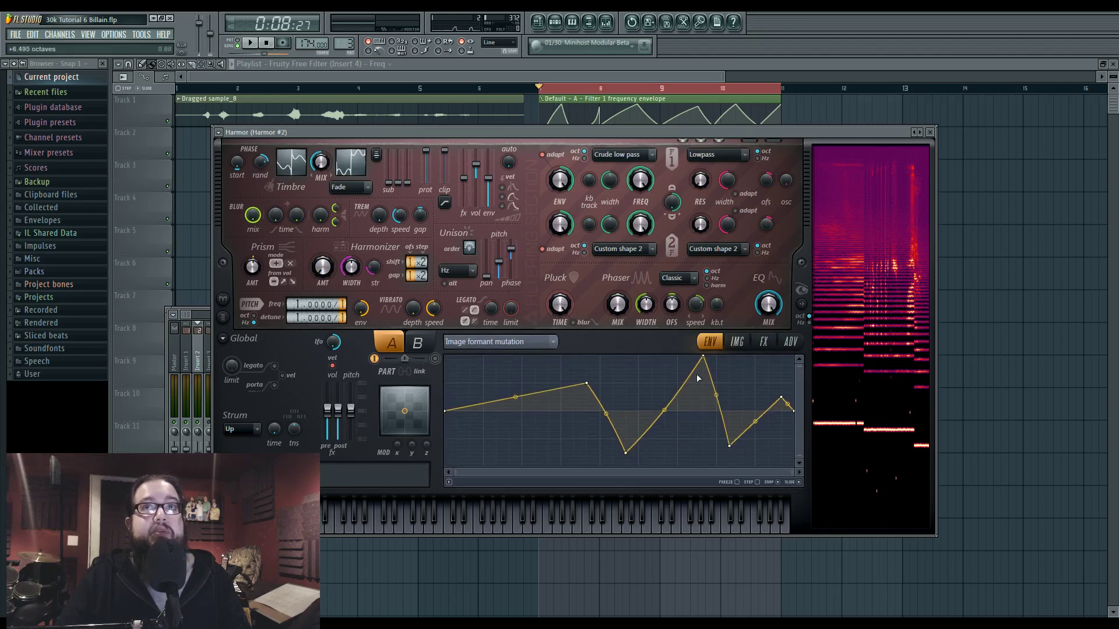
{"action": "left_click", "coordinate": [745, 346]}
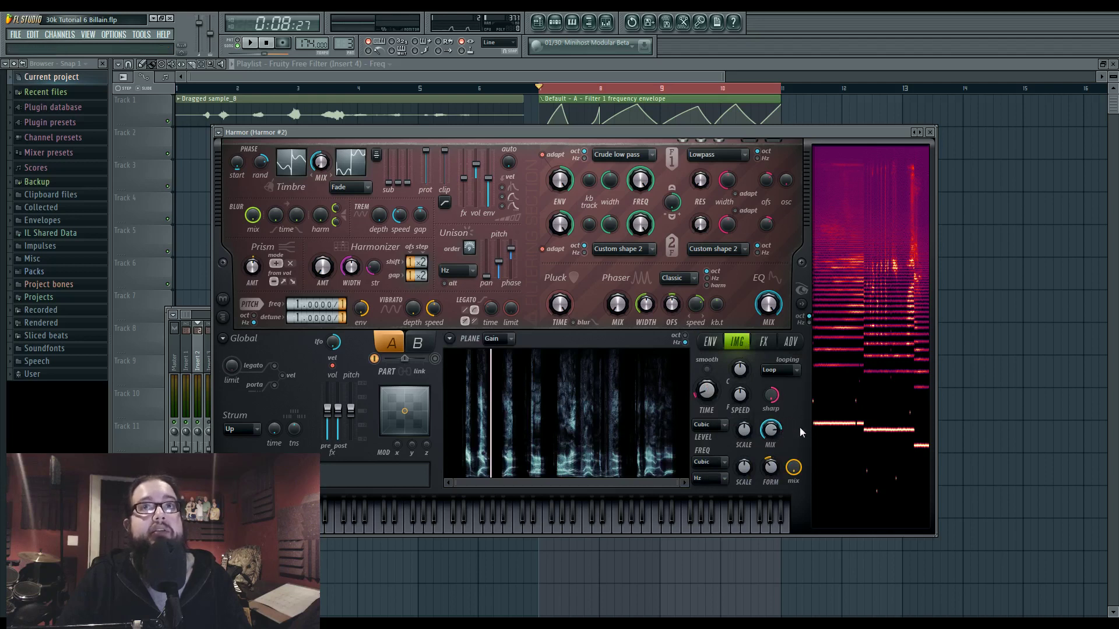
{"action": "key", "text": "space"}
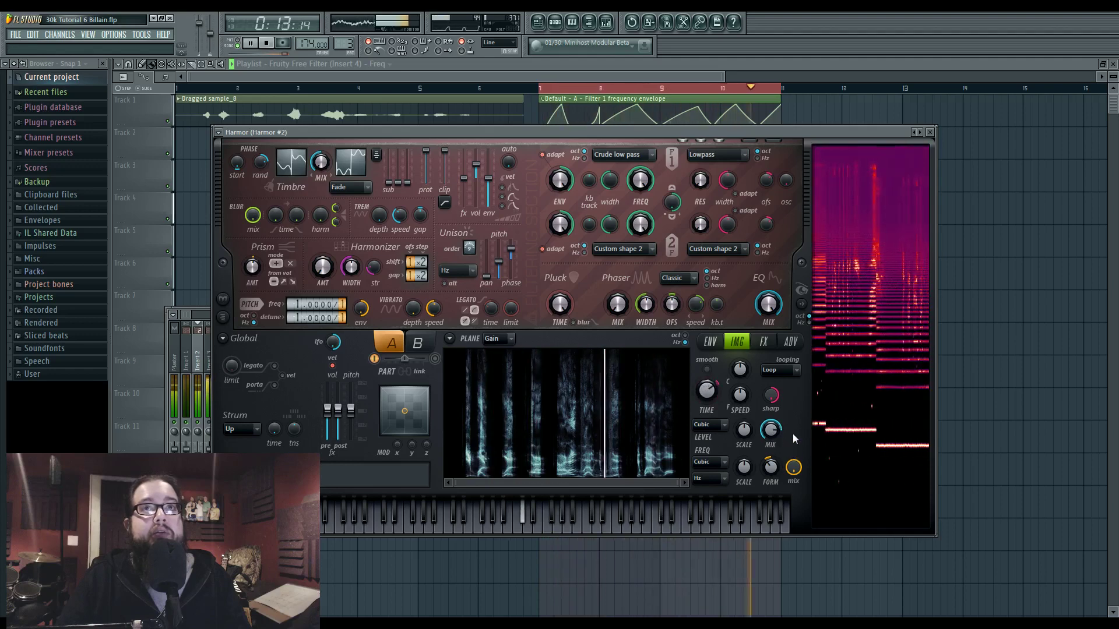
{"action": "key", "text": "space"}
Step: With playback running, open the Fruity Parametric EQ 2 on mixer insert 3
{"action": "key", "text": "F9"}
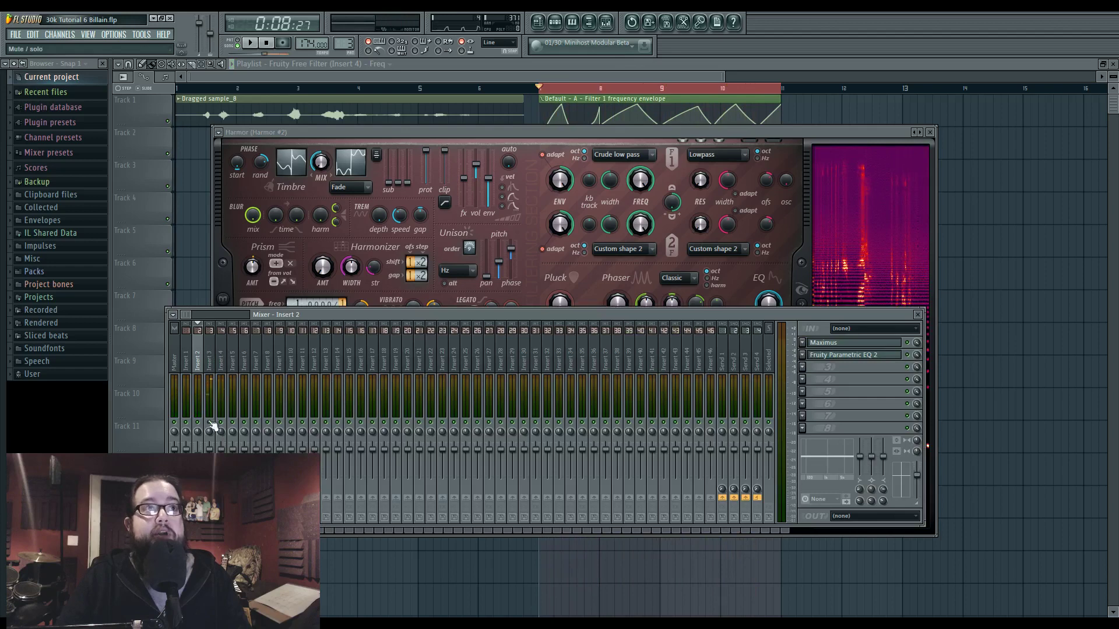
{"action": "key", "text": "space"}
{"action": "left_click", "coordinate": [210, 366]}
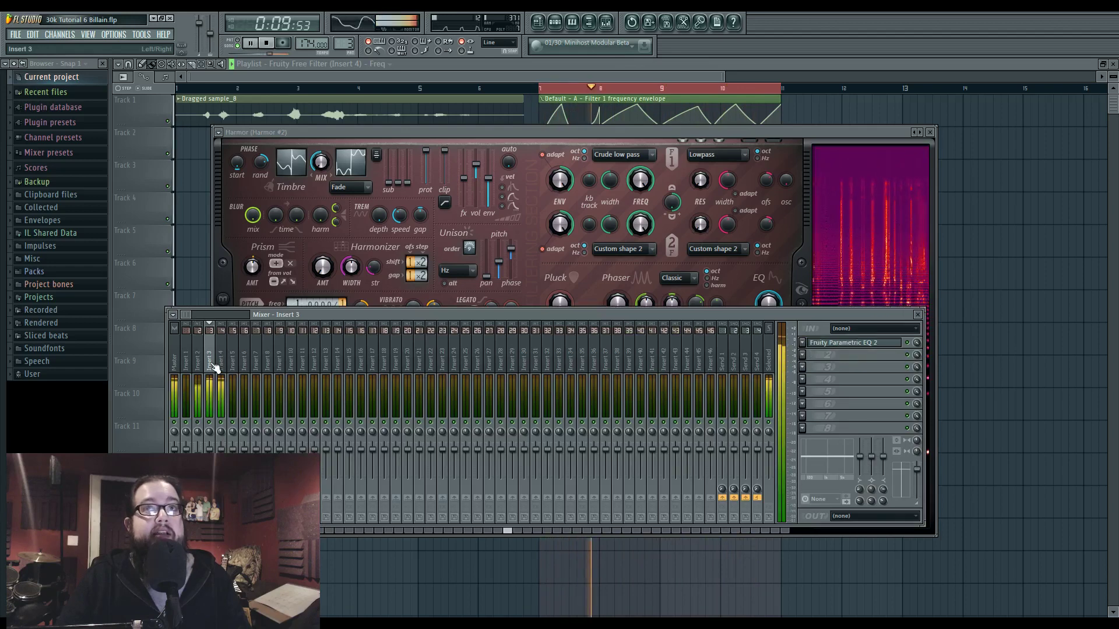
{"action": "left_click", "coordinate": [849, 348]}
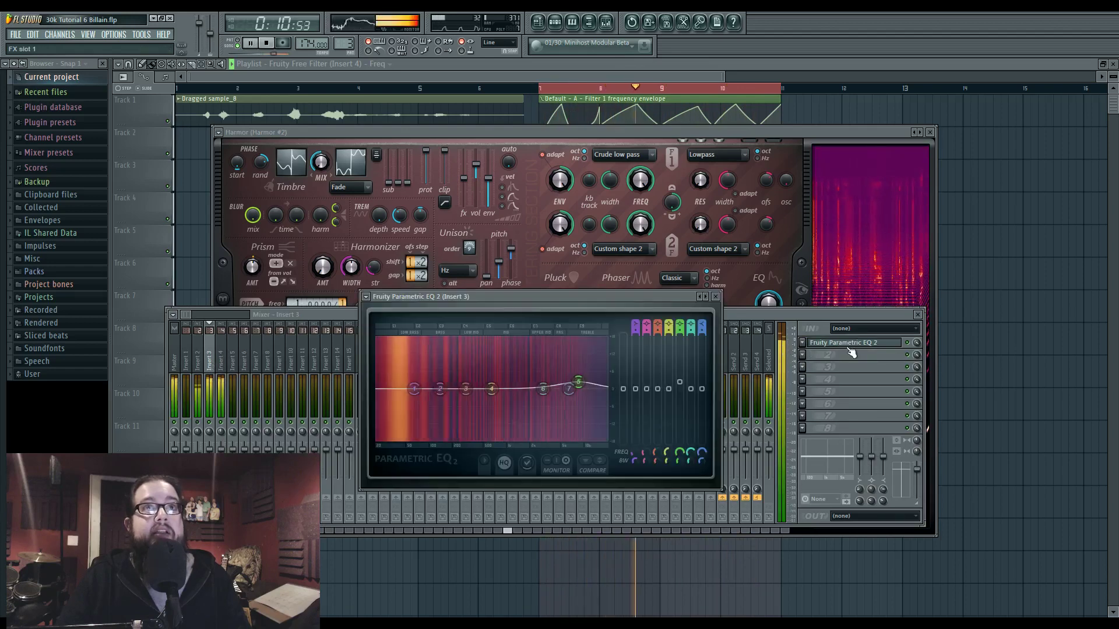
Step: Stop playback and open the Default Harmor carrier instrument from the channel list
{"action": "left_click", "coordinate": [555, 30]}
{"action": "key", "text": "space"}
{"action": "left_click", "coordinate": [272, 399]}
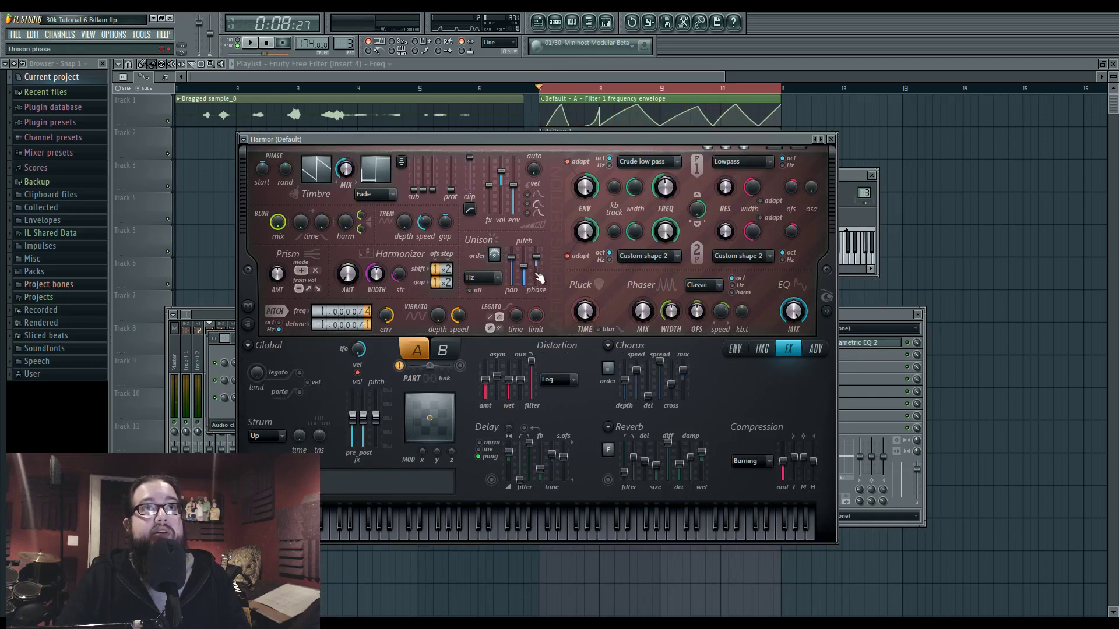
{"action": "left_click_drag", "start_coordinate": [604, 138], "coordinate": [600, 342]}
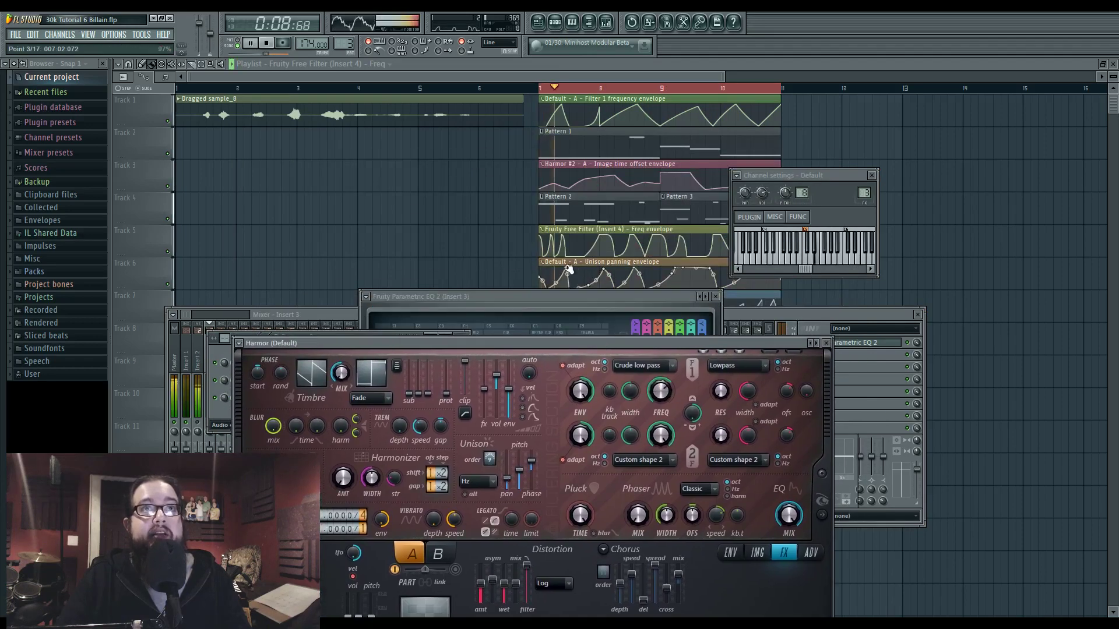
{"action": "left_click_drag", "start_coordinate": [572, 346], "coordinate": [558, 164]}
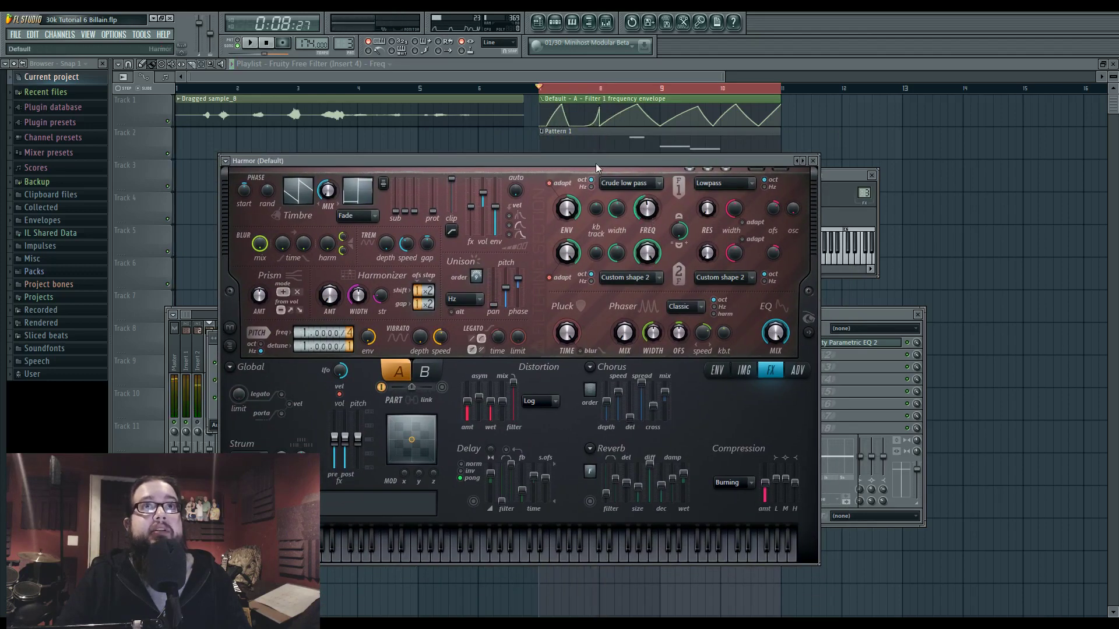
{"action": "left_click", "coordinate": [745, 371]}
{"action": "left_click", "coordinate": [768, 374]}
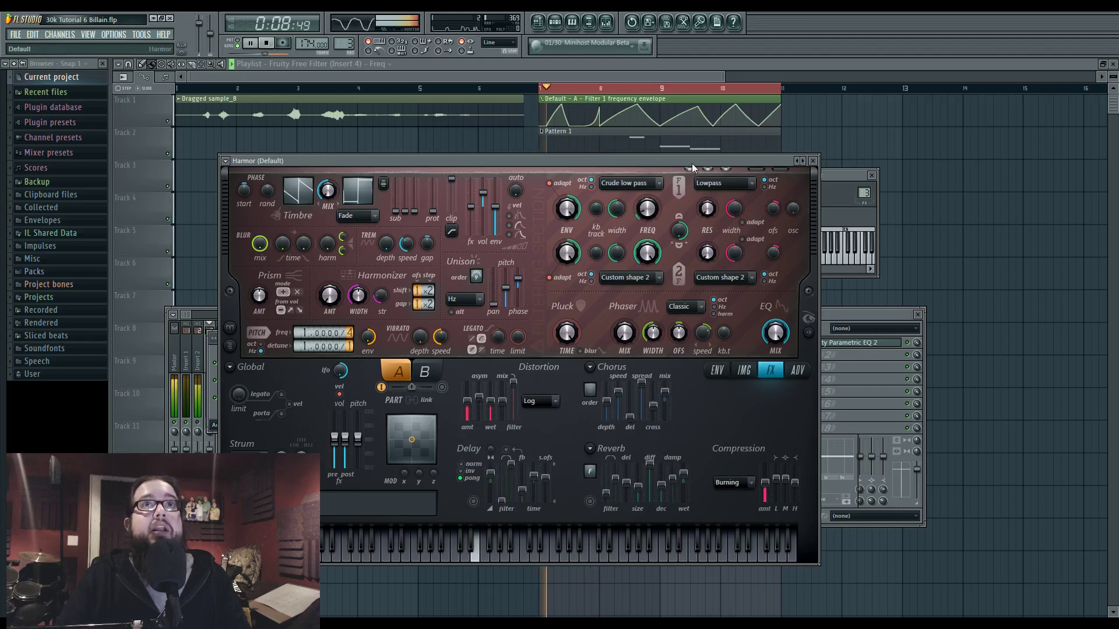
{"action": "left_click_drag", "start_coordinate": [691, 164], "coordinate": [726, 427]}
Step: On mixer insert 2, open Maximus at its MID band and Parametric EQ 2, then audition them
{"action": "key", "text": "F9"}
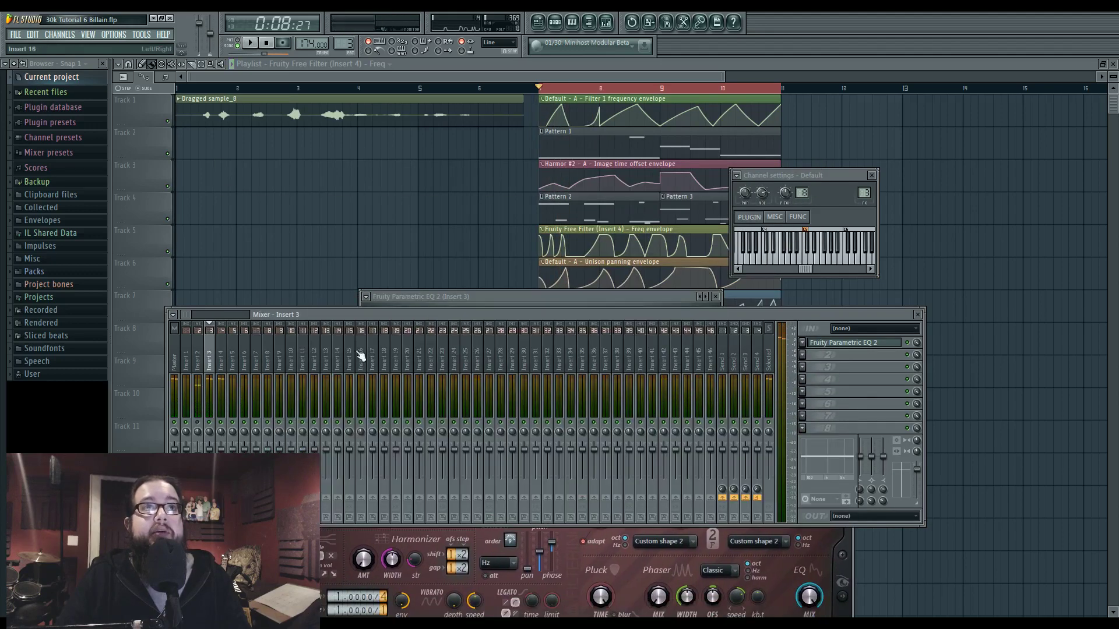
{"action": "left_click", "coordinate": [205, 361]}
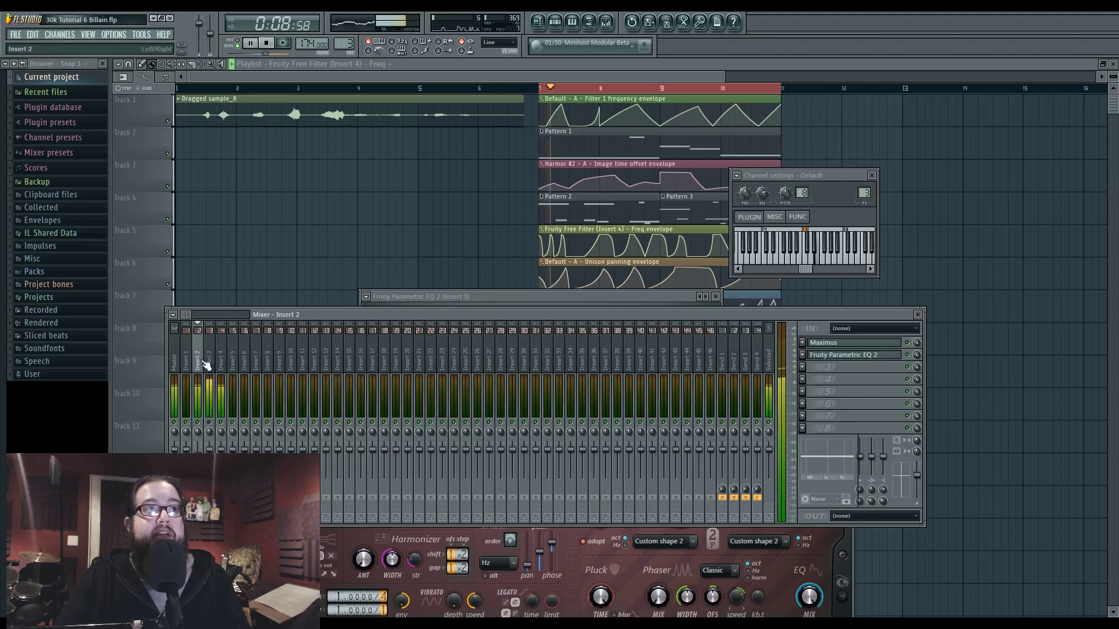
{"action": "left_click", "coordinate": [854, 344]}
{"action": "left_click_drag", "start_coordinate": [373, 147], "coordinate": [456, 162]}
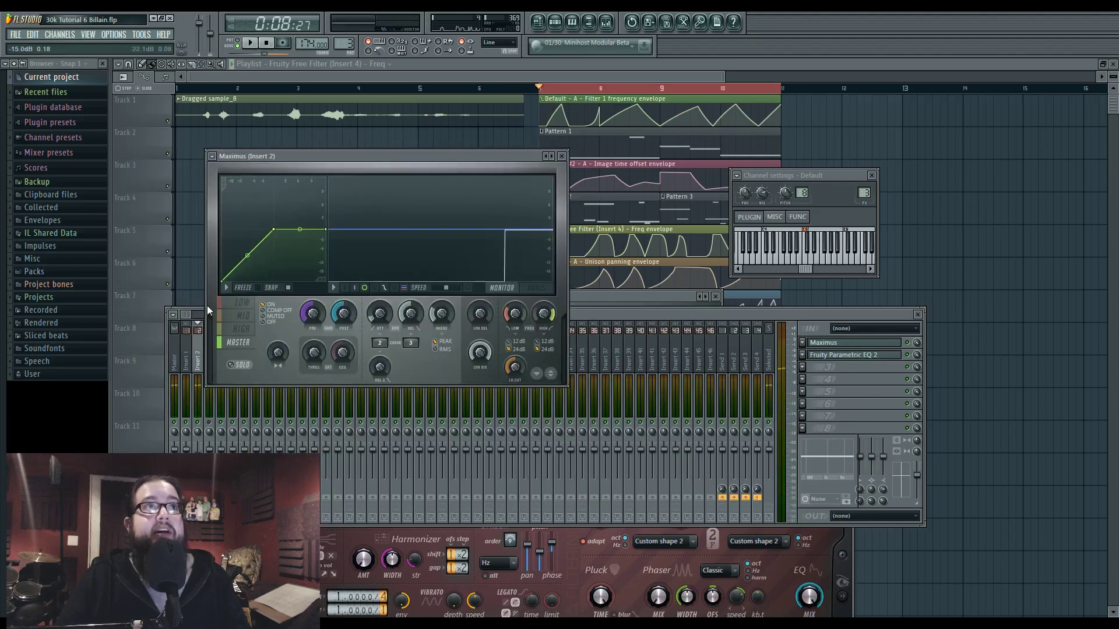
{"action": "left_click", "coordinate": [243, 315]}
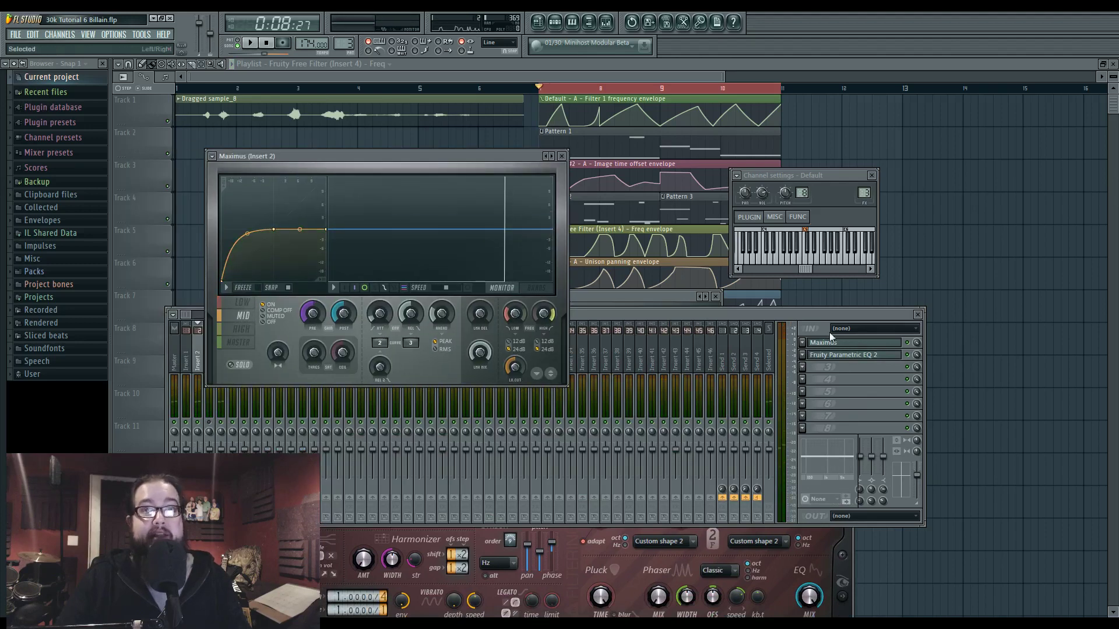
{"action": "left_click", "coordinate": [836, 356]}
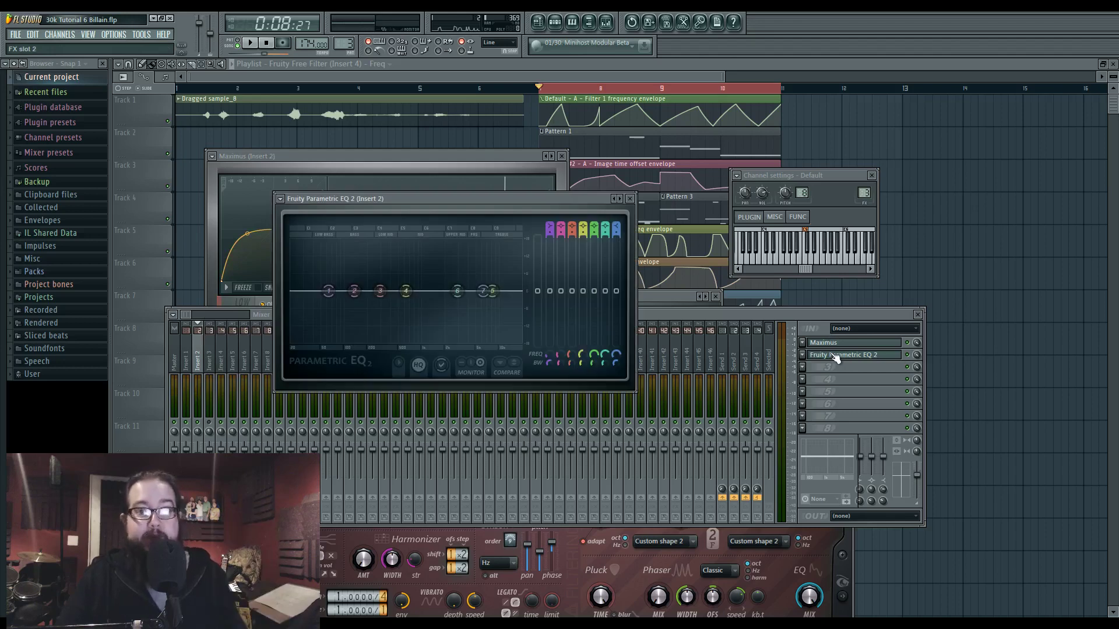
{"action": "key", "text": "space"}
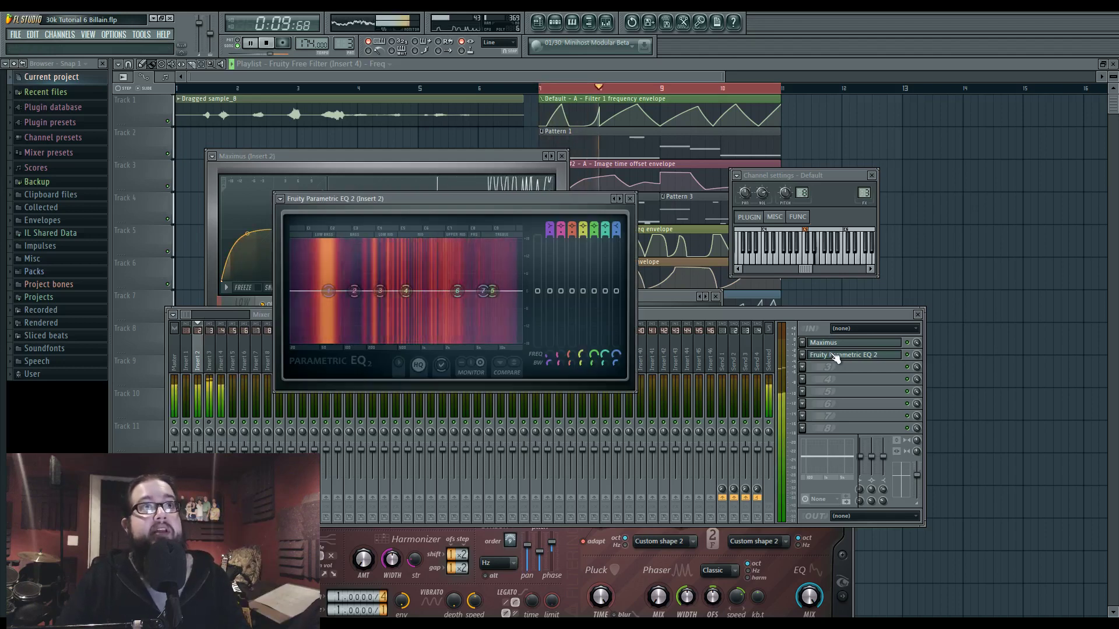
{"action": "key", "text": "space"}
Step: Select mixer insert 4 and lower its fader slightly while auditioning it
{"action": "left_click", "coordinate": [652, 312]}
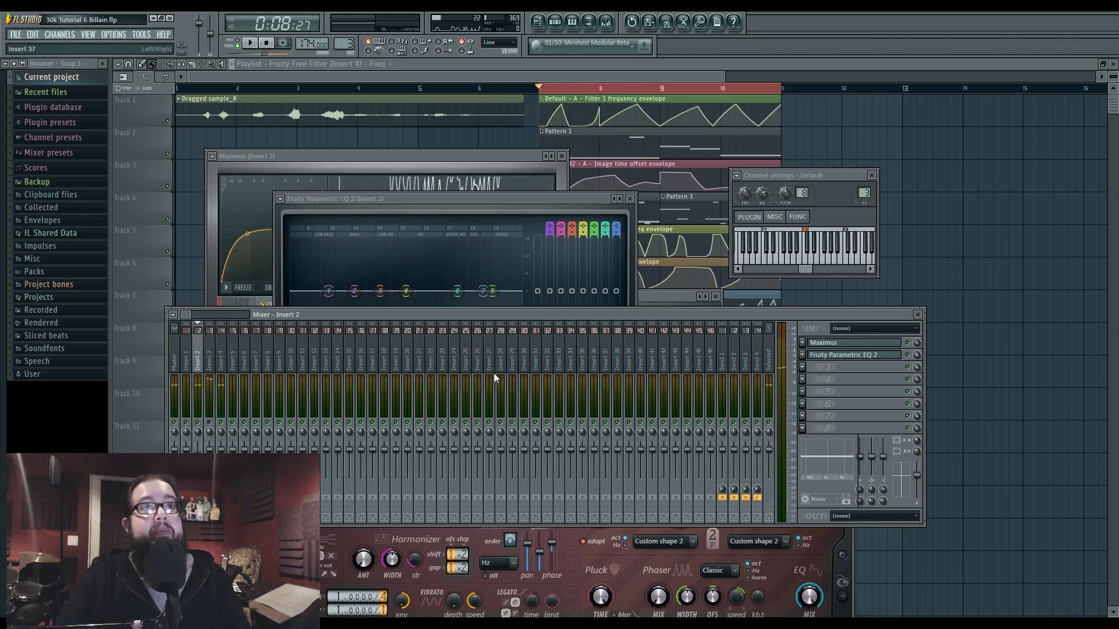
{"action": "left_click", "coordinate": [220, 385]}
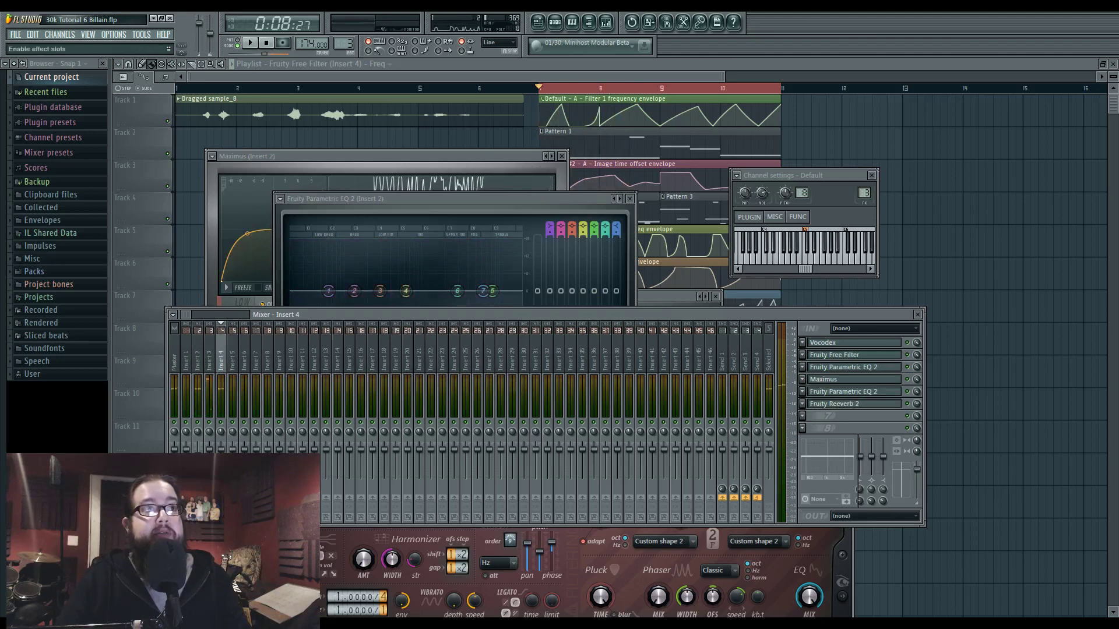
{"action": "key", "text": "space"}
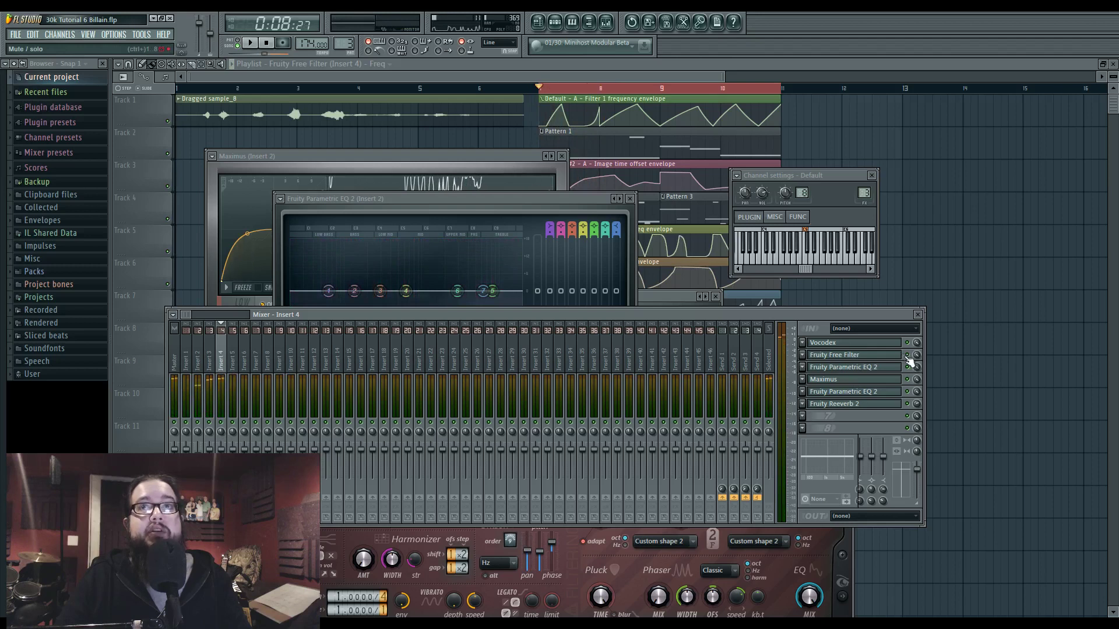
{"action": "key", "text": "space"}
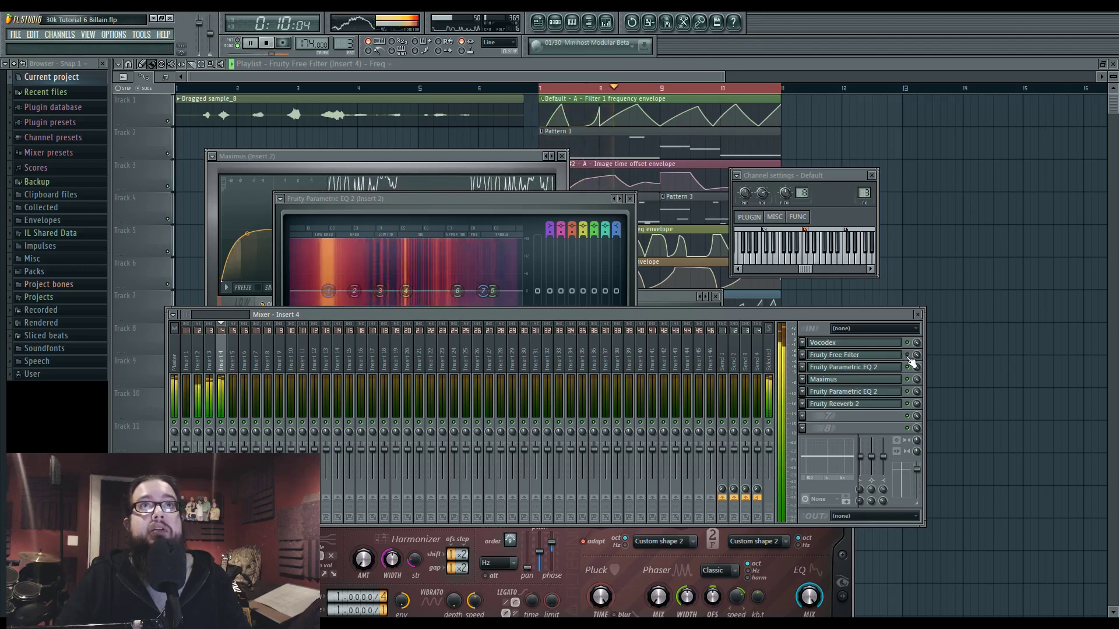
{"action": "left_click_drag", "start_coordinate": [917, 469], "coordinate": [917, 479]}
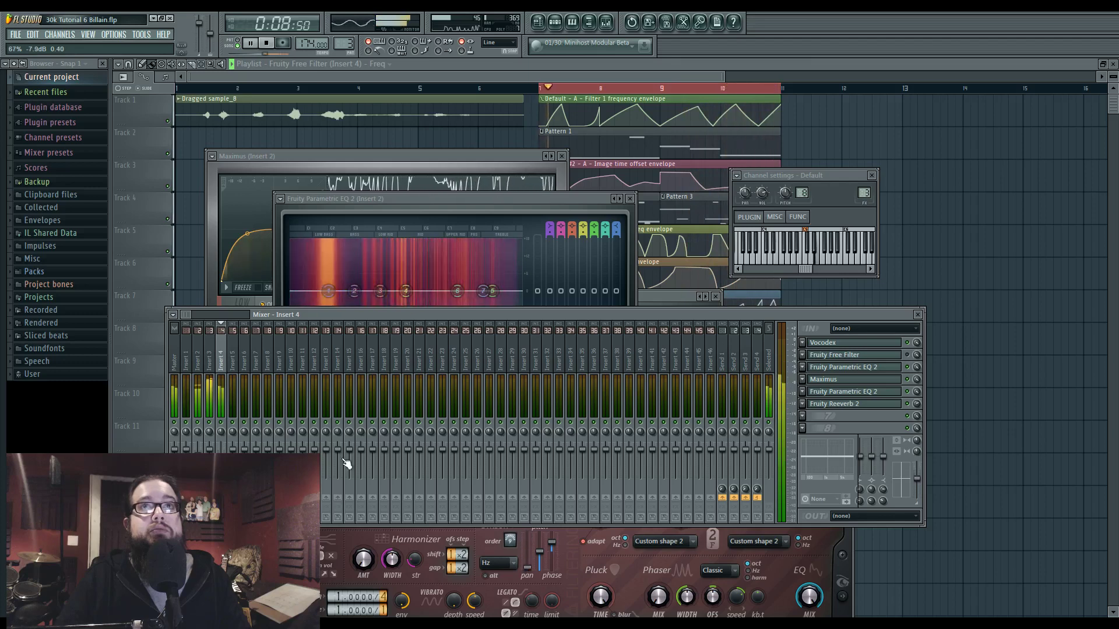
{"action": "key", "text": "space"}
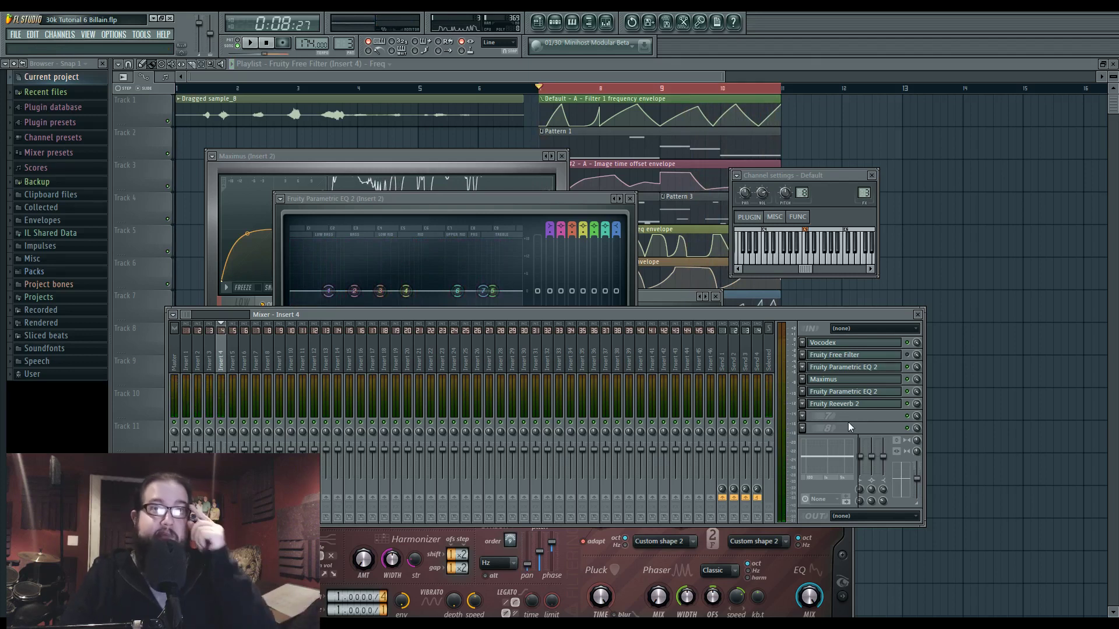
Step: Re-enable the Fruity Free Filter slot and open Vocodex, showing 47 bands, while playing
{"action": "left_click", "coordinate": [908, 354]}
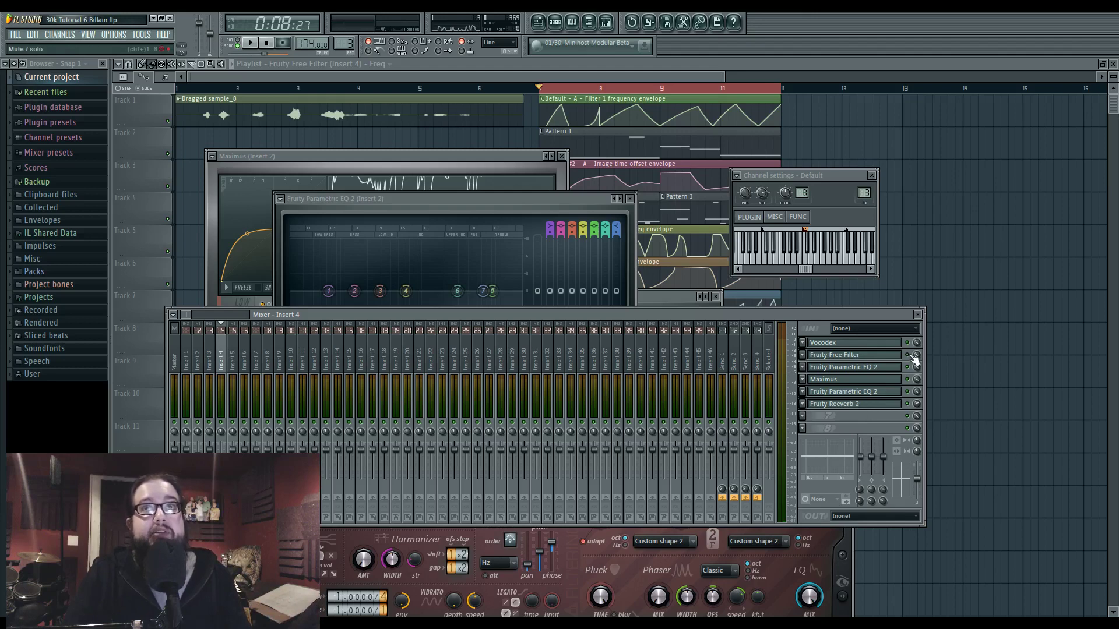
{"action": "key", "text": "space"}
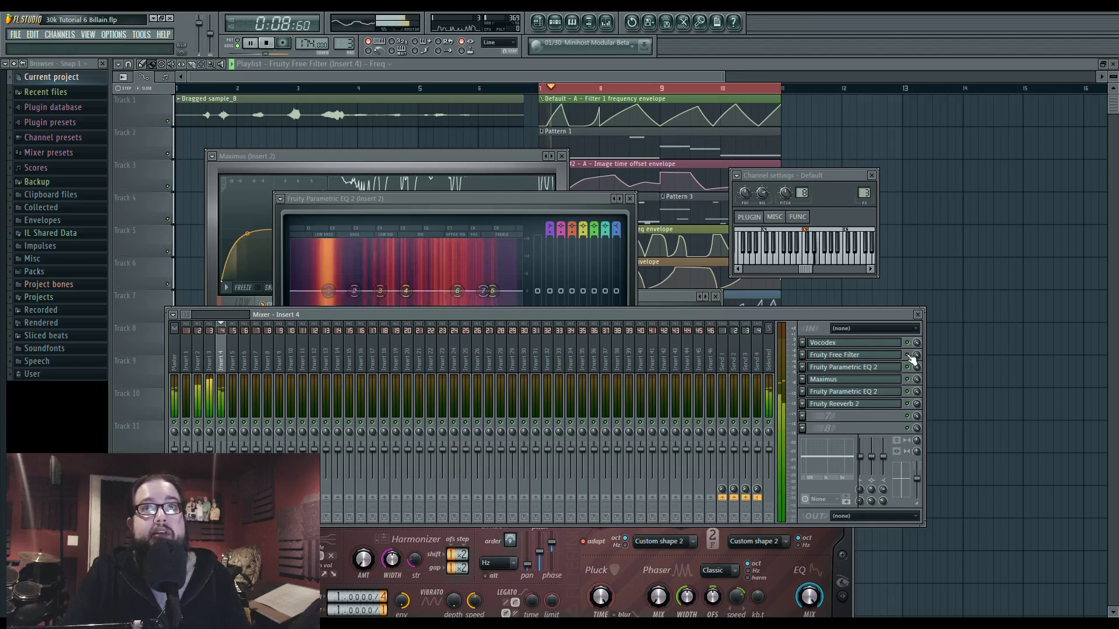
{"action": "left_click", "coordinate": [874, 345]}
{"action": "key", "text": "space"}
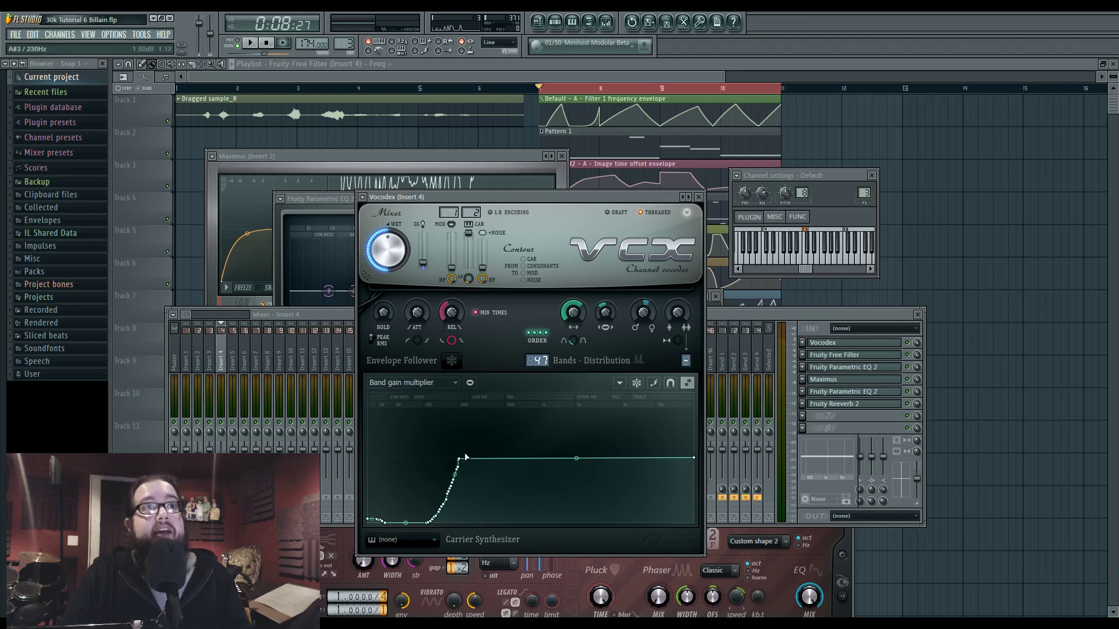
Step: Lower Vocodex's CAR pass-through fader slightly and open the band parameter list
{"action": "left_click_drag", "start_coordinate": [472, 247], "coordinate": [472, 252]}
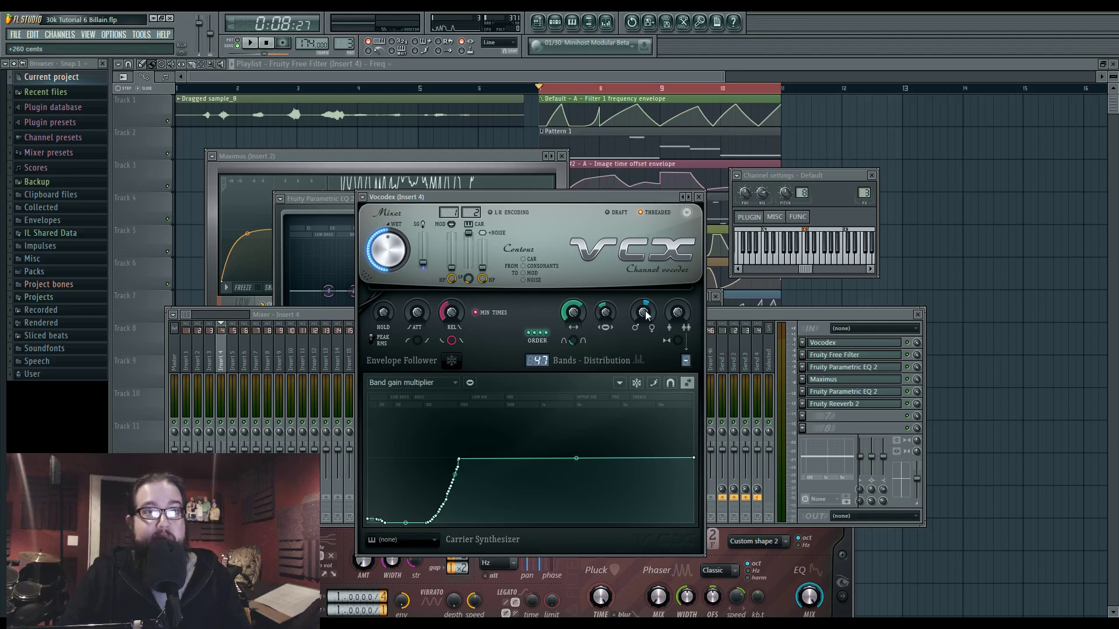
{"action": "left_click", "coordinate": [446, 388]}
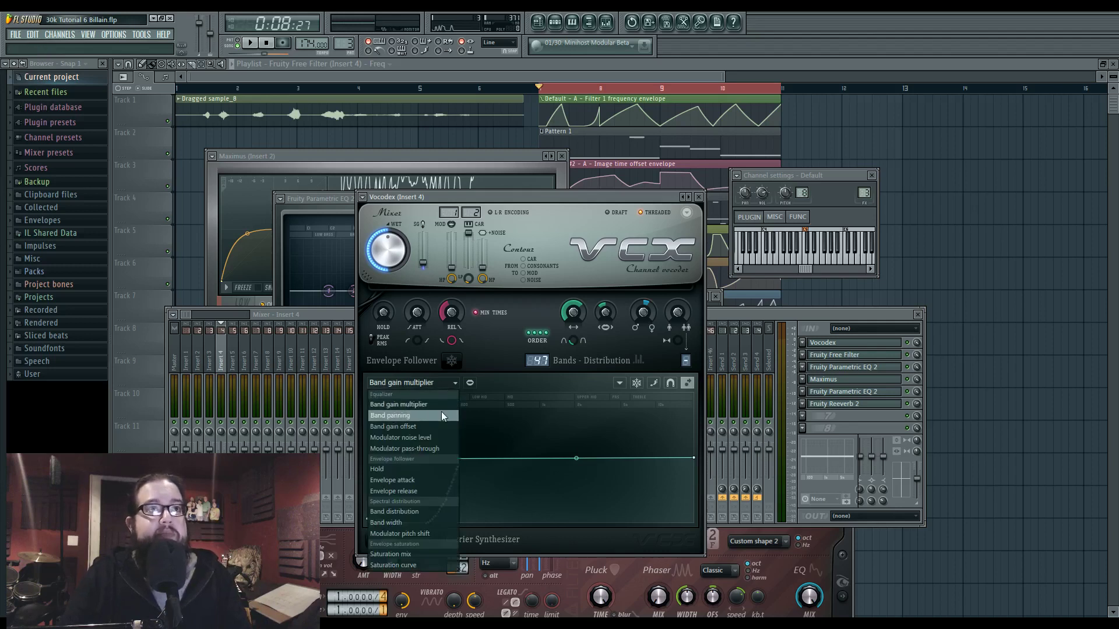
Step: Switch Vocodex's graph to the band width curve and audition the vocoded bass
{"action": "left_click", "coordinate": [433, 512]}
{"action": "left_click", "coordinate": [412, 382]}
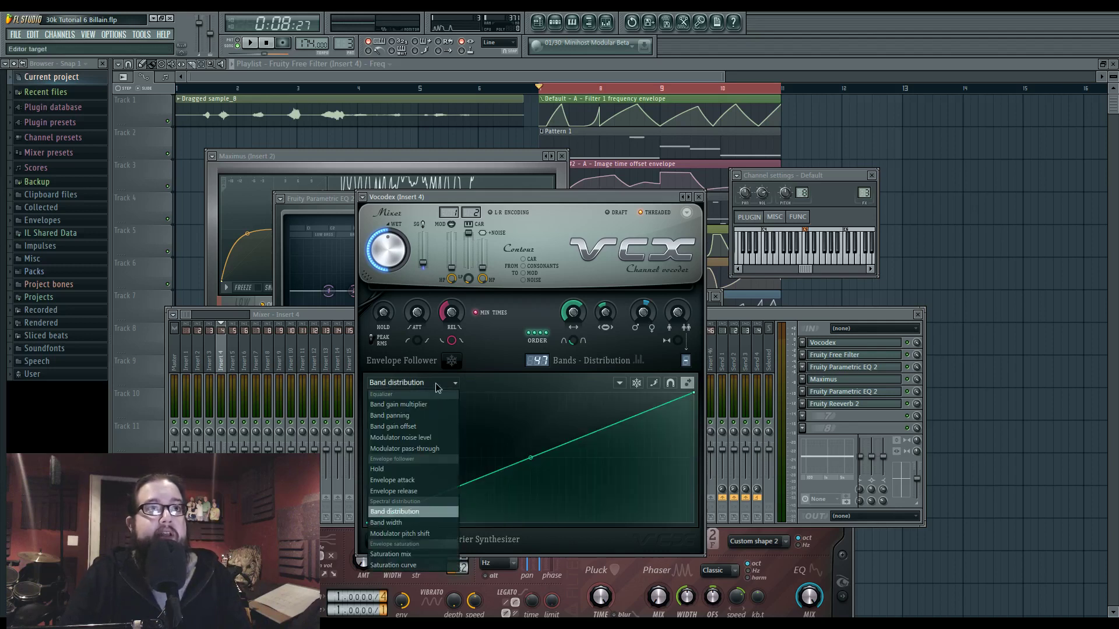
{"action": "left_click", "coordinate": [421, 523]}
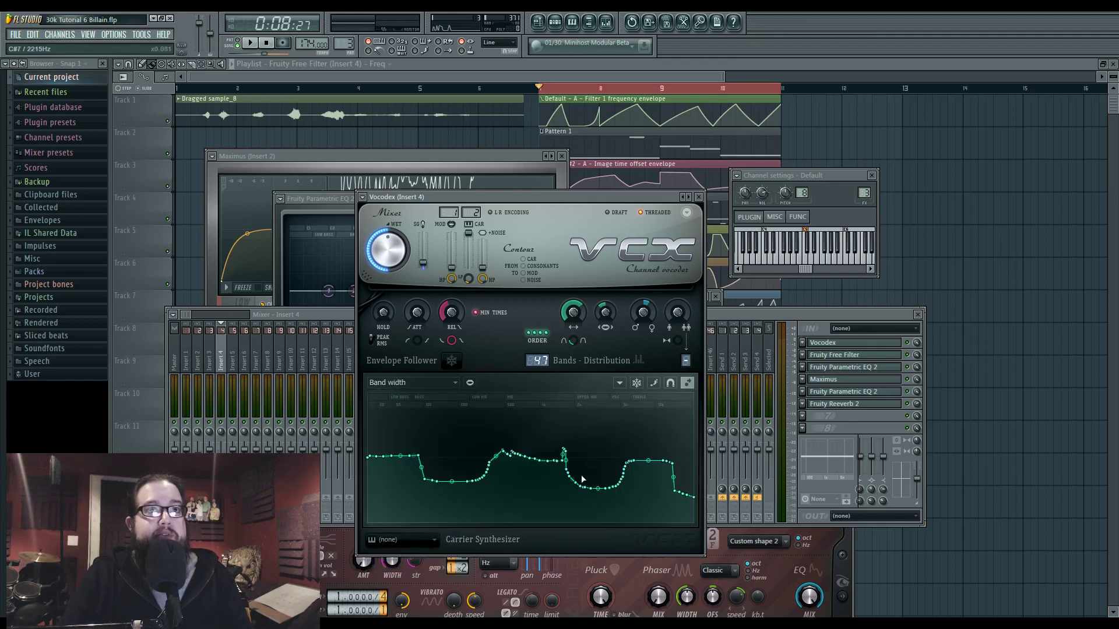
{"action": "key", "text": "space"}
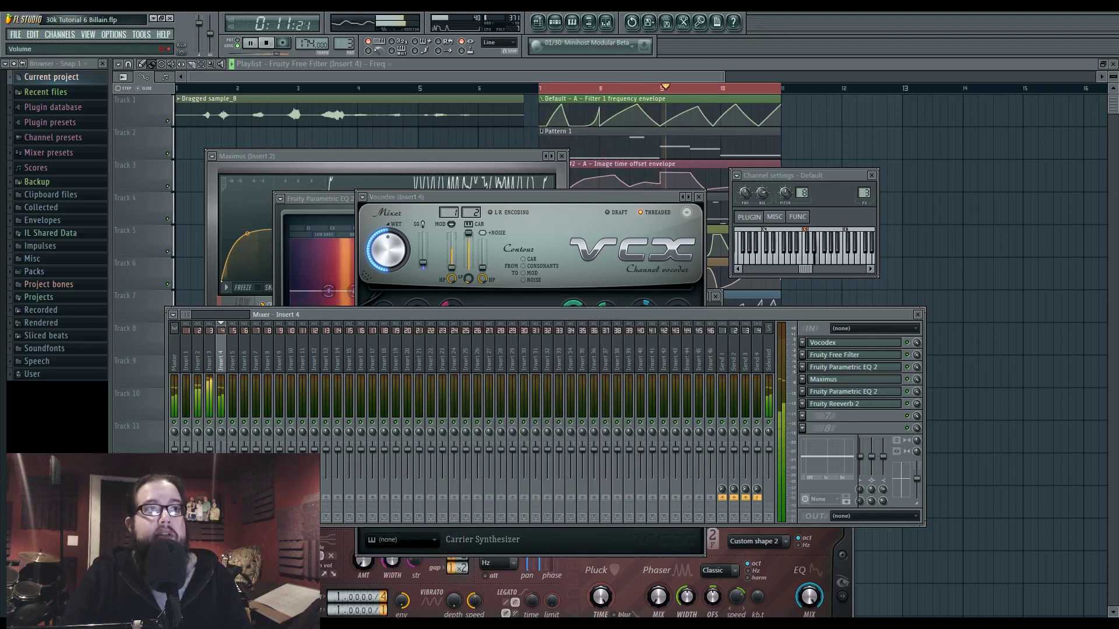
{"action": "key", "text": "F9"}
{"action": "left_click", "coordinate": [574, 300]}
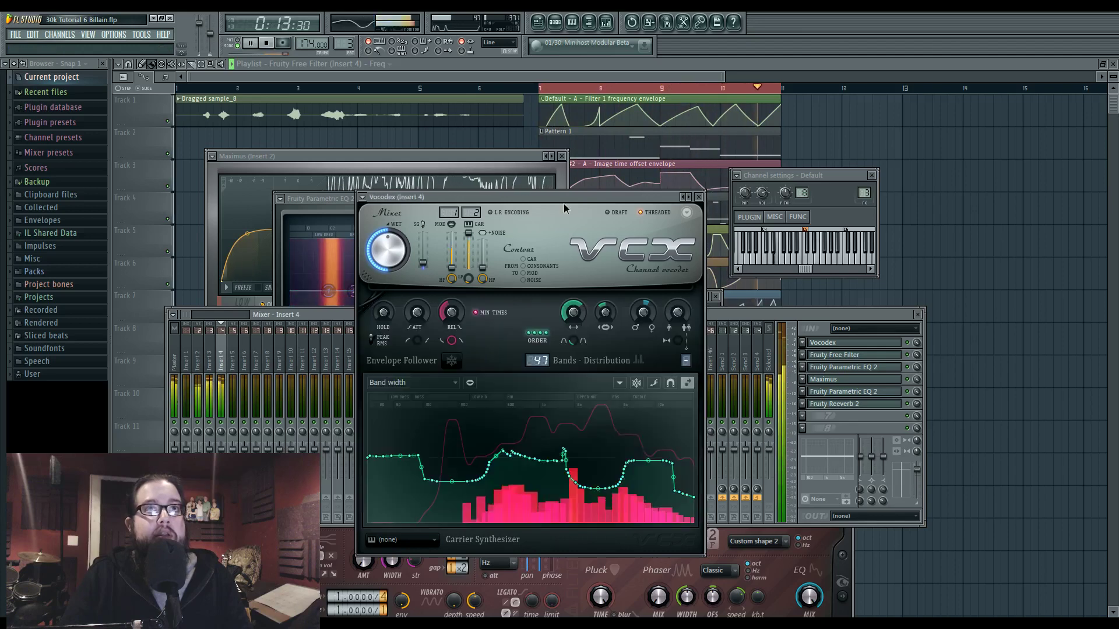
{"action": "key", "text": "space"}
Step: Show the Modulator pitch shift curve in Vocodex's graph and browse the other parameter choices
{"action": "left_click", "coordinate": [413, 382]}
{"action": "left_click", "coordinate": [419, 480]}
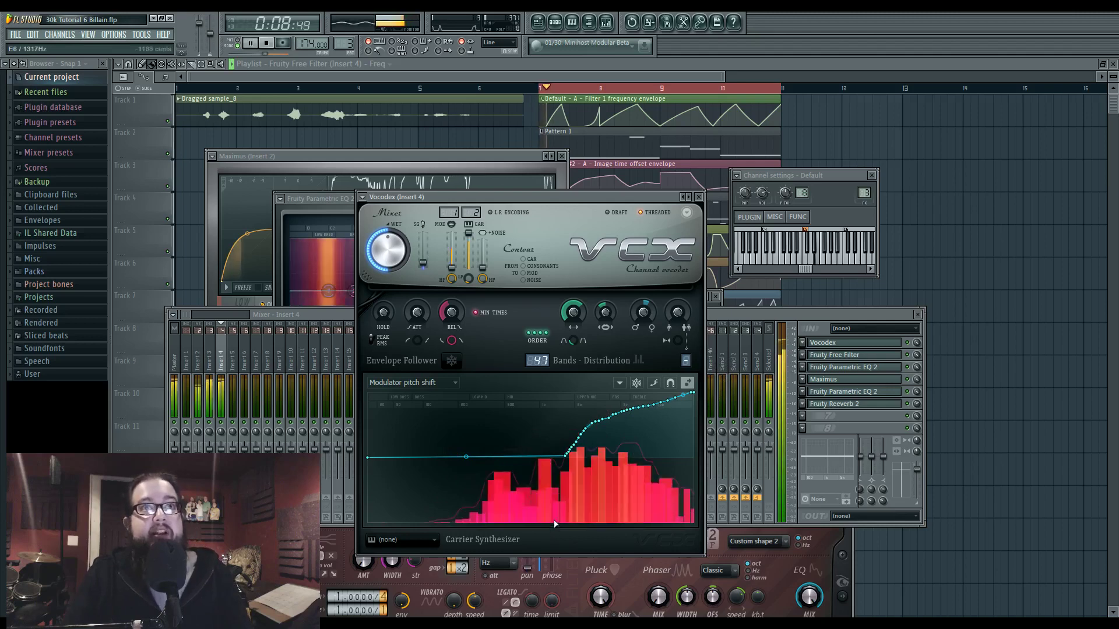
{"action": "left_click", "coordinate": [442, 384]}
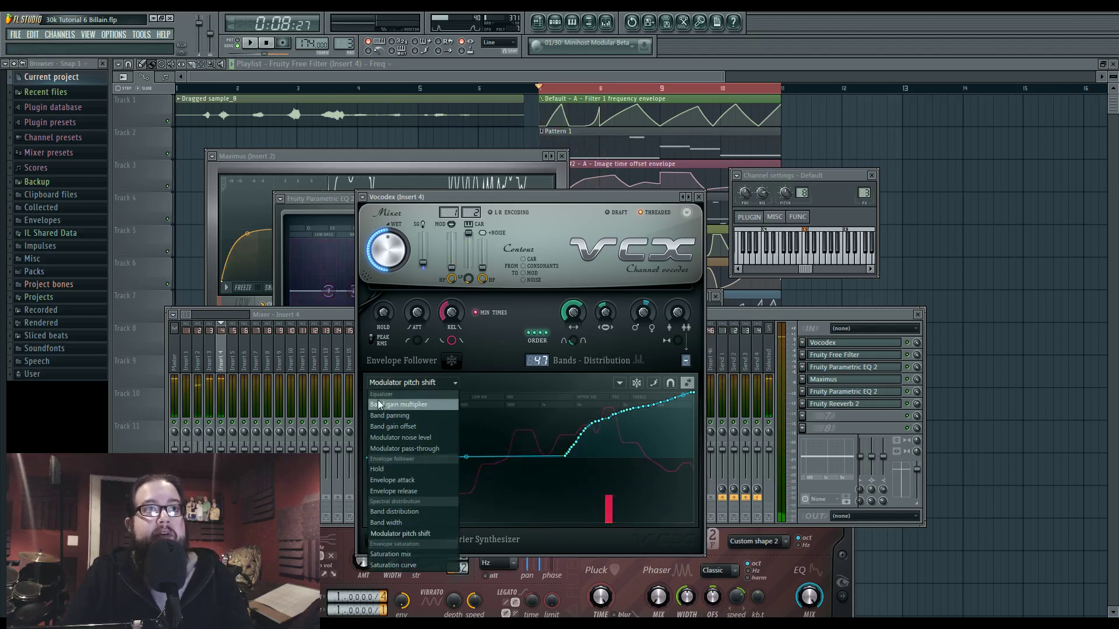
{"action": "left_click", "coordinate": [853, 390]}
Step: Open the Parametric EQ 2 and Maximus windows on the vocoder insert
{"action": "left_click", "coordinate": [852, 367]}
{"action": "key", "text": "space"}
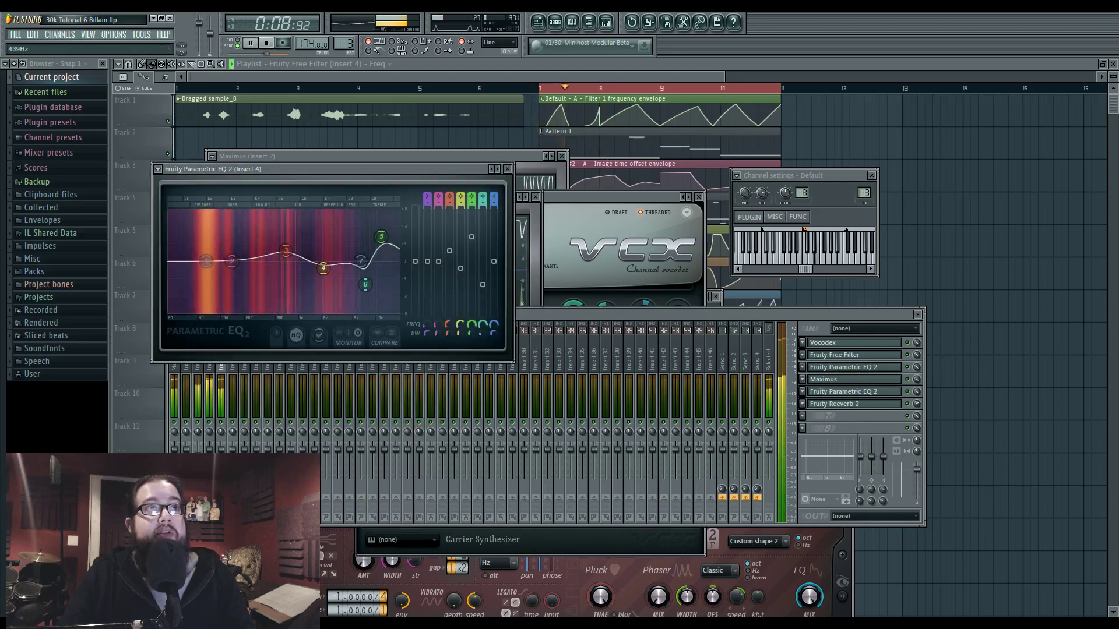
{"action": "key", "text": "space"}
{"action": "left_click", "coordinate": [845, 379]}
{"action": "left_click", "coordinate": [844, 380]}
{"action": "left_click", "coordinate": [845, 380]}
{"action": "left_click", "coordinate": [845, 380]}
Step: Review Maximus's LOW, MID, HIGH and MASTER compression curves while the bass plays
{"action": "left_click", "coordinate": [505, 331]}
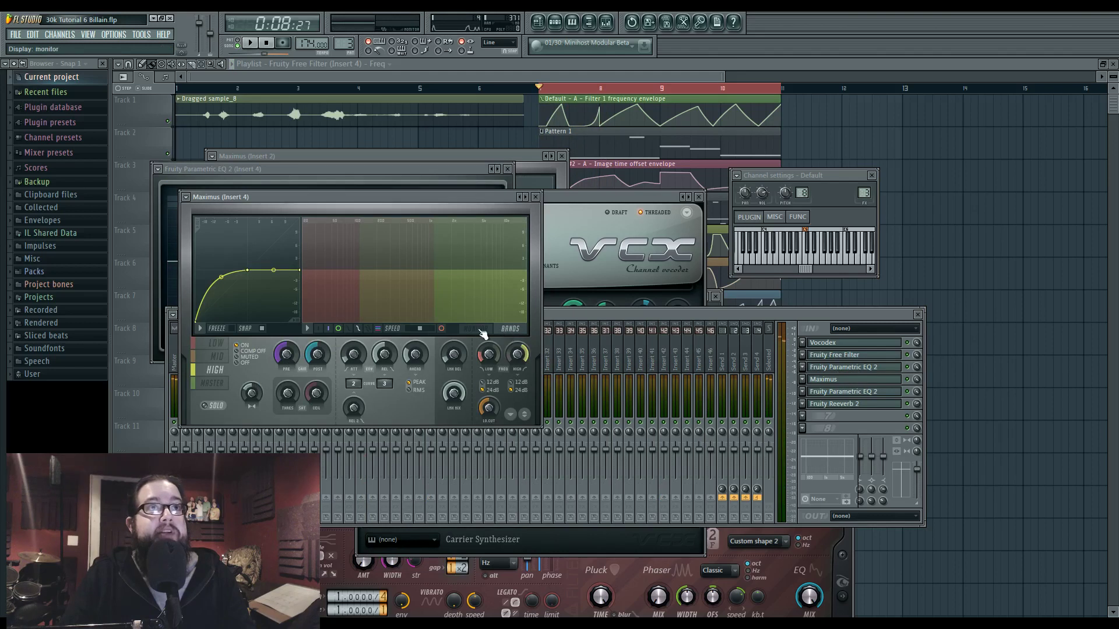
{"action": "left_click", "coordinate": [217, 344]}
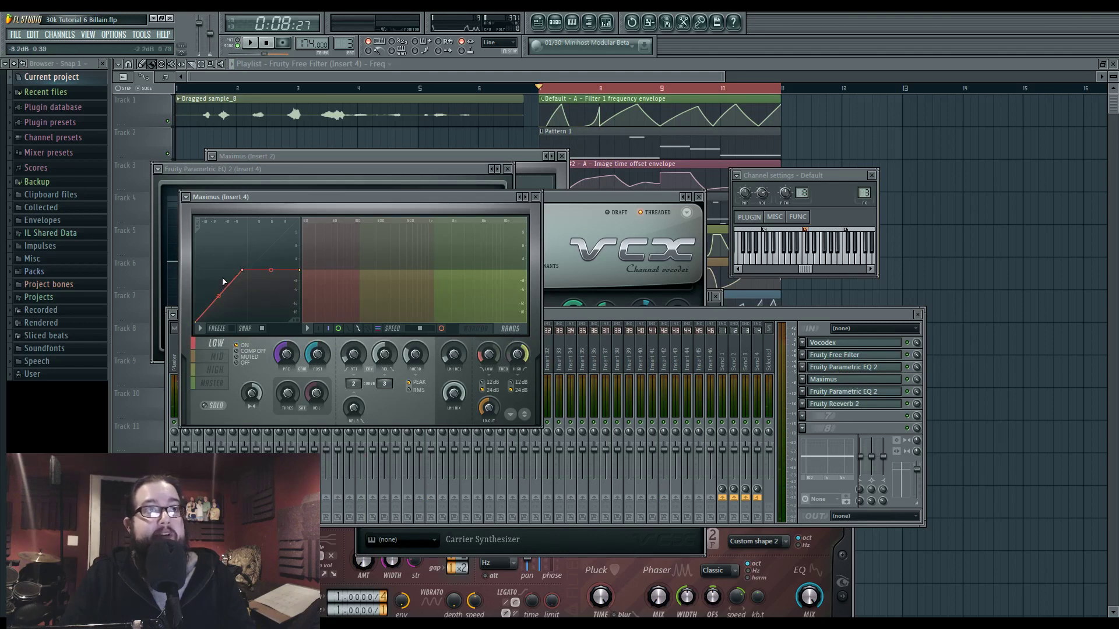
{"action": "left_click", "coordinate": [230, 356]}
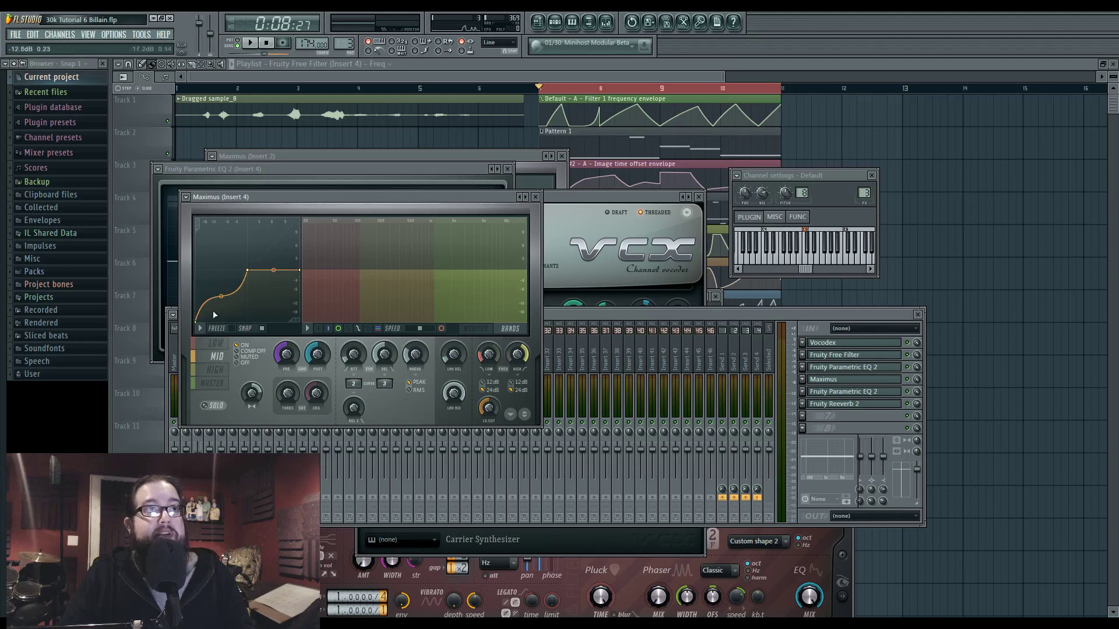
{"action": "left_click", "coordinate": [214, 370]}
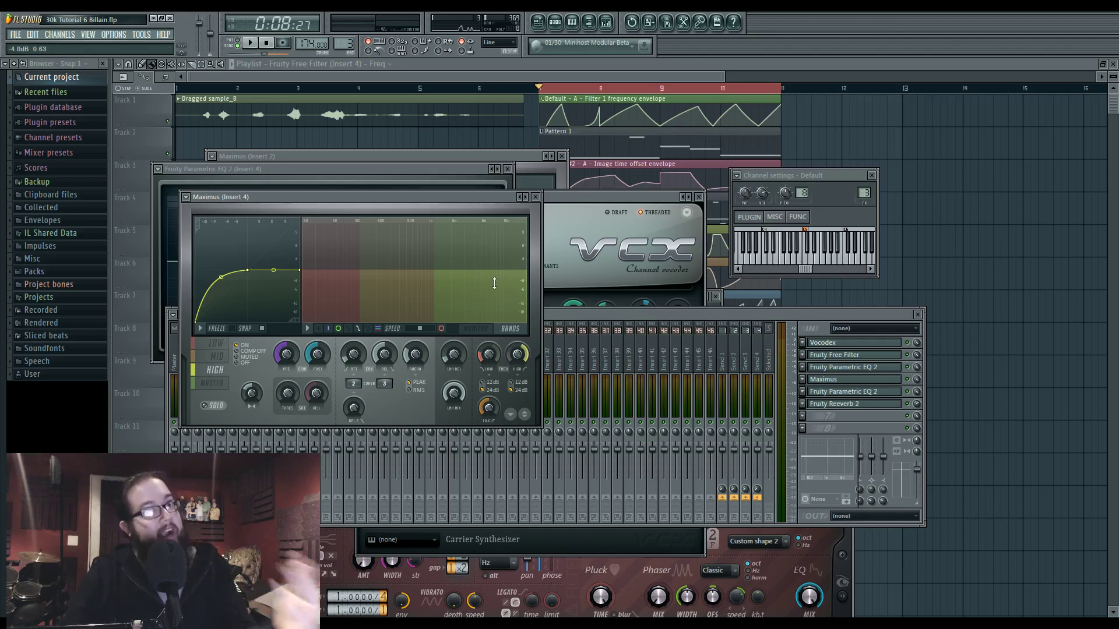
{"action": "key", "text": "space"}
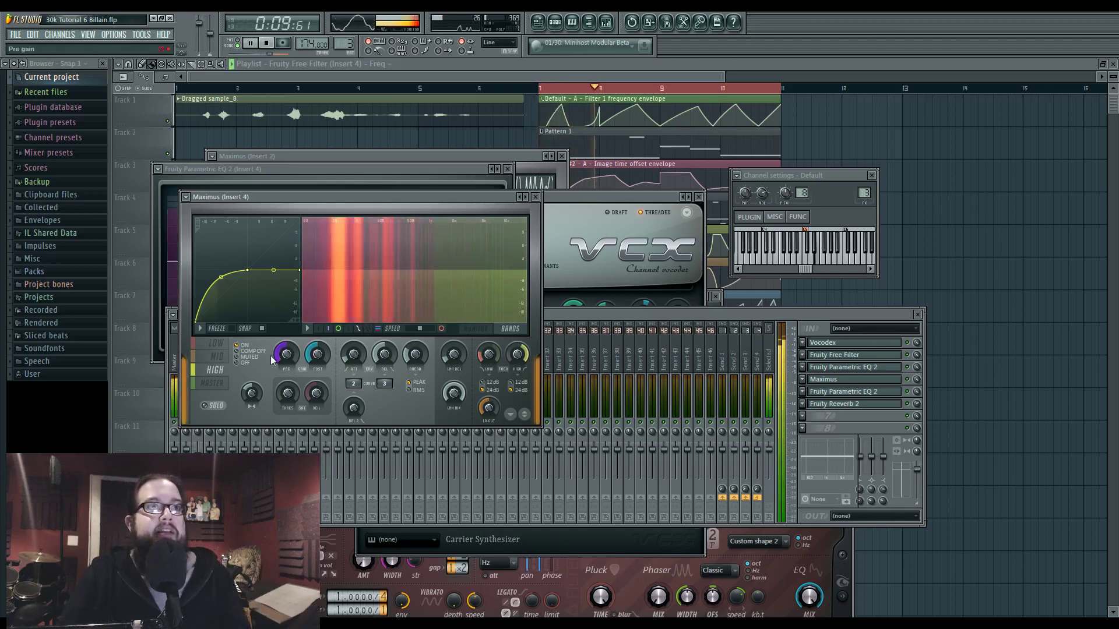
{"action": "left_click", "coordinate": [212, 383]}
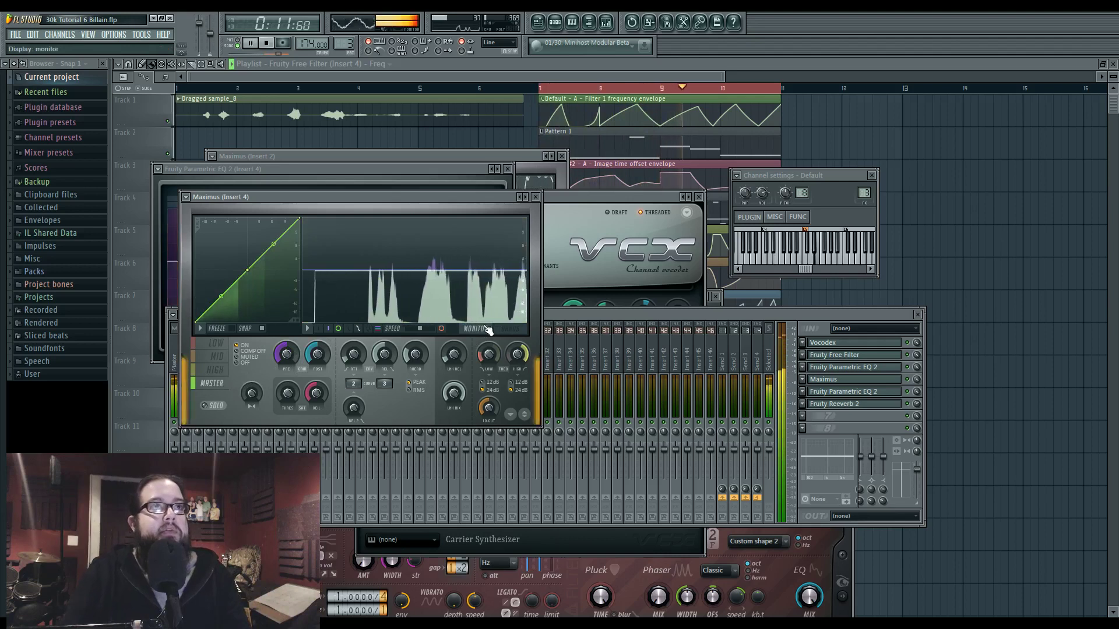
{"action": "key", "text": "space"}
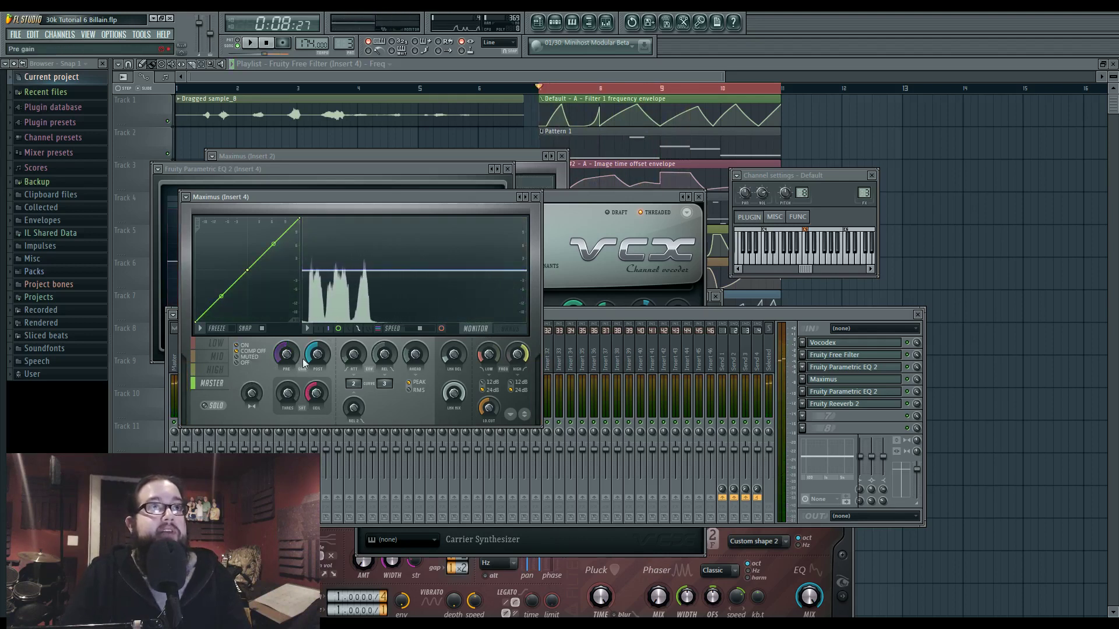
{"action": "key", "text": "space"}
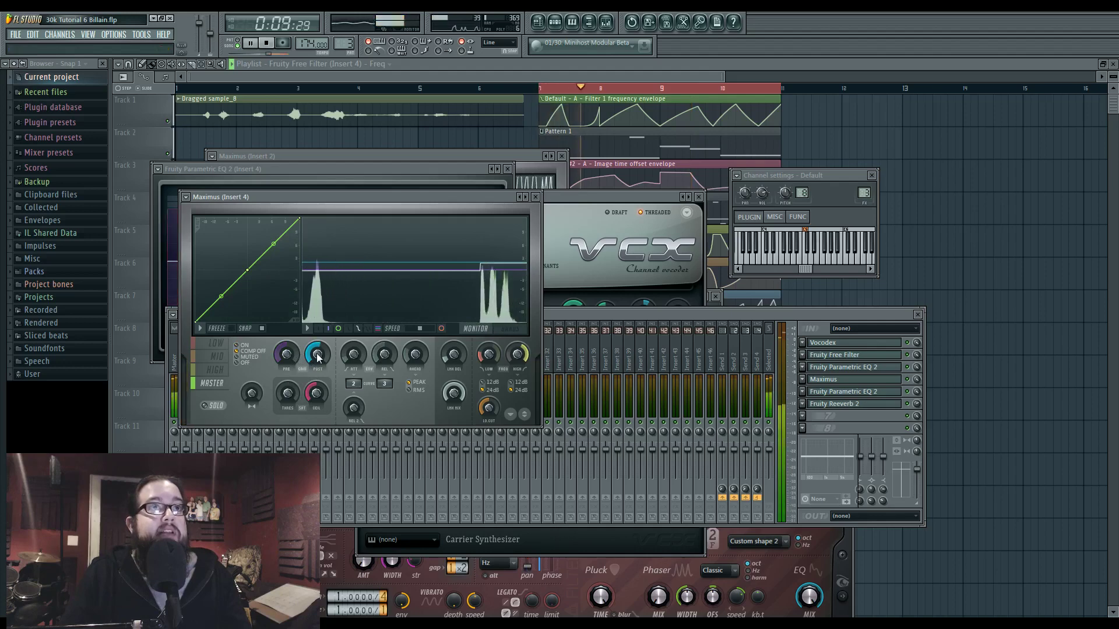
{"action": "left_click", "coordinate": [872, 396]}
{"action": "key", "text": "space"}
Step: Open Fruity Parametric EQ 2 and Fruity Reeverb 2 from FX slots 5 and 6, then close all windows
{"action": "left_click", "coordinate": [873, 396]}
{"action": "left_click", "coordinate": [870, 403]}
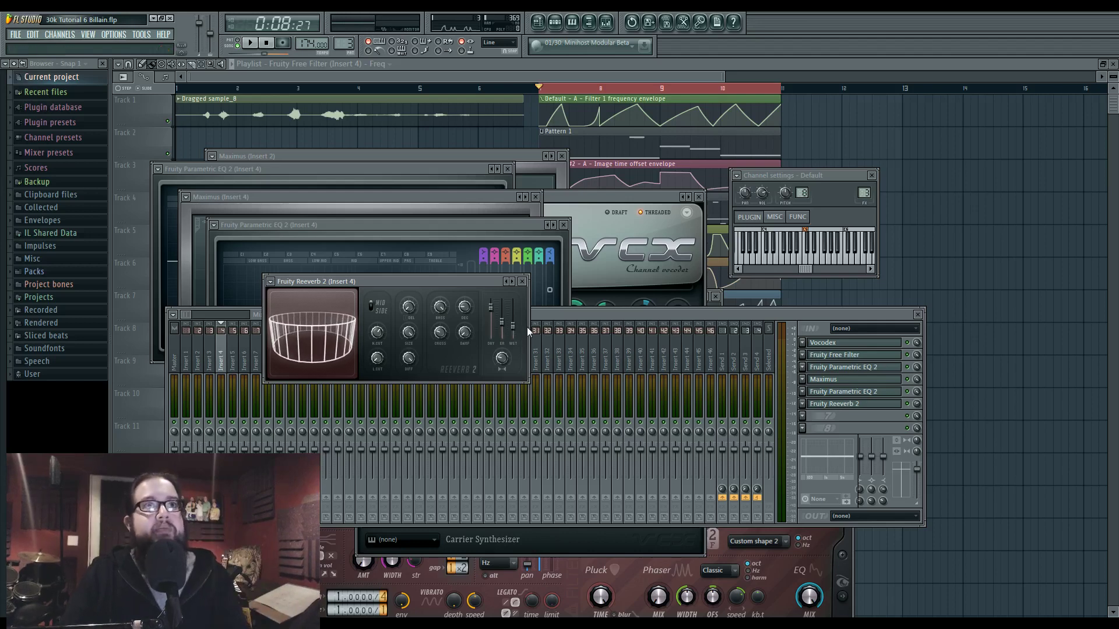
{"action": "key", "text": "F12"}
Step: Play the arrangement twice to hear the automation clips and Reeverb 2 wet envelope, then stop
{"action": "scroll", "coordinate": [526, 352], "scroll_direction": "up", "scroll_amount": 5}
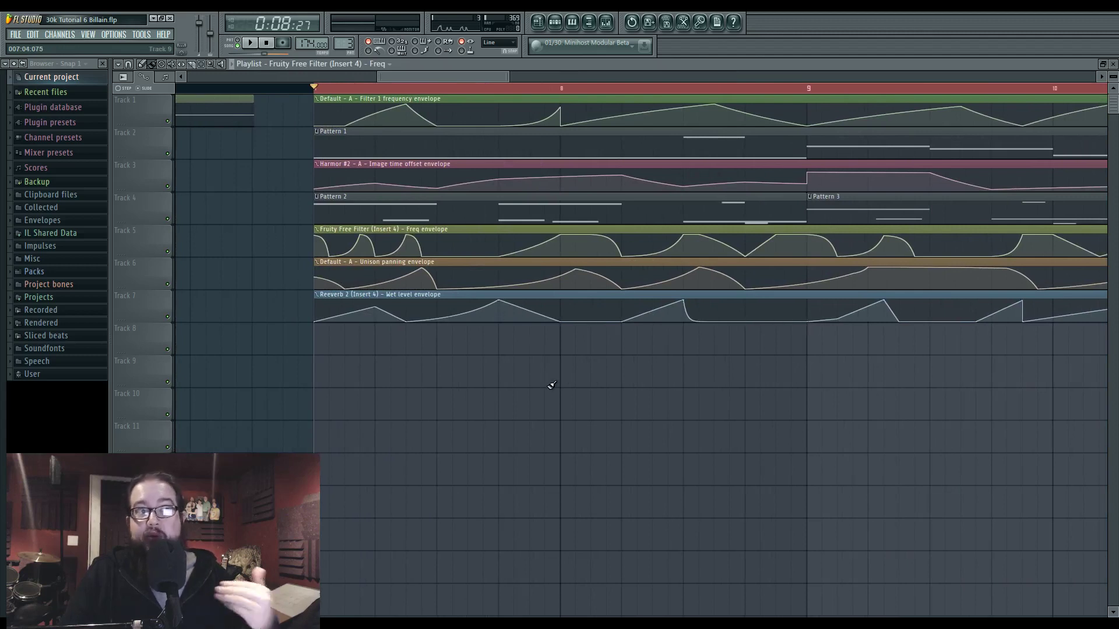
{"action": "key", "text": "space"}
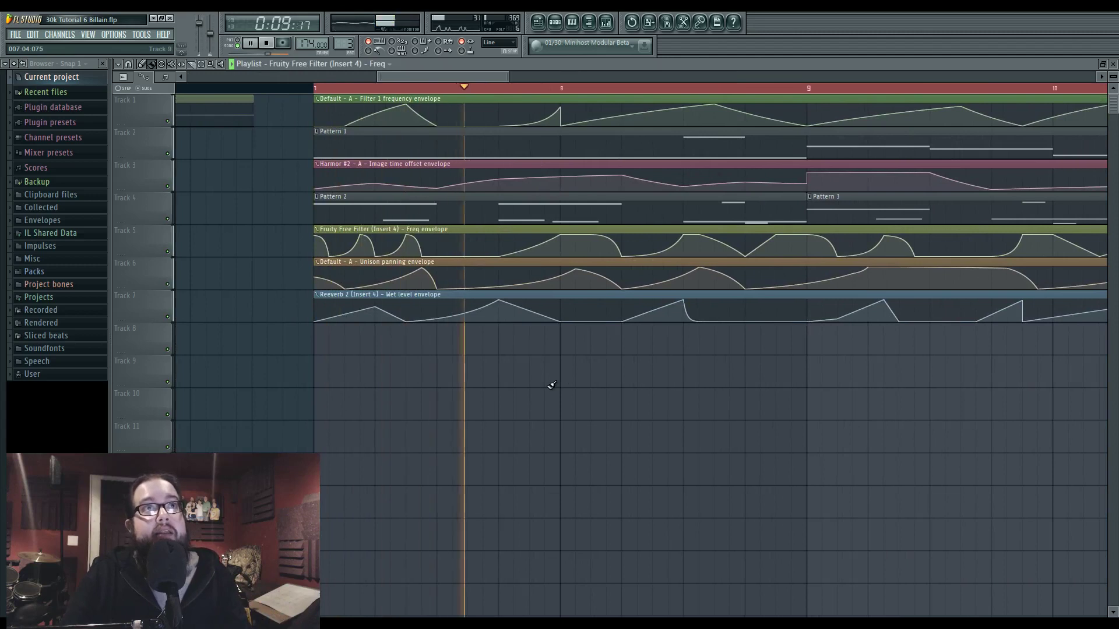
{"action": "key", "text": "space"}
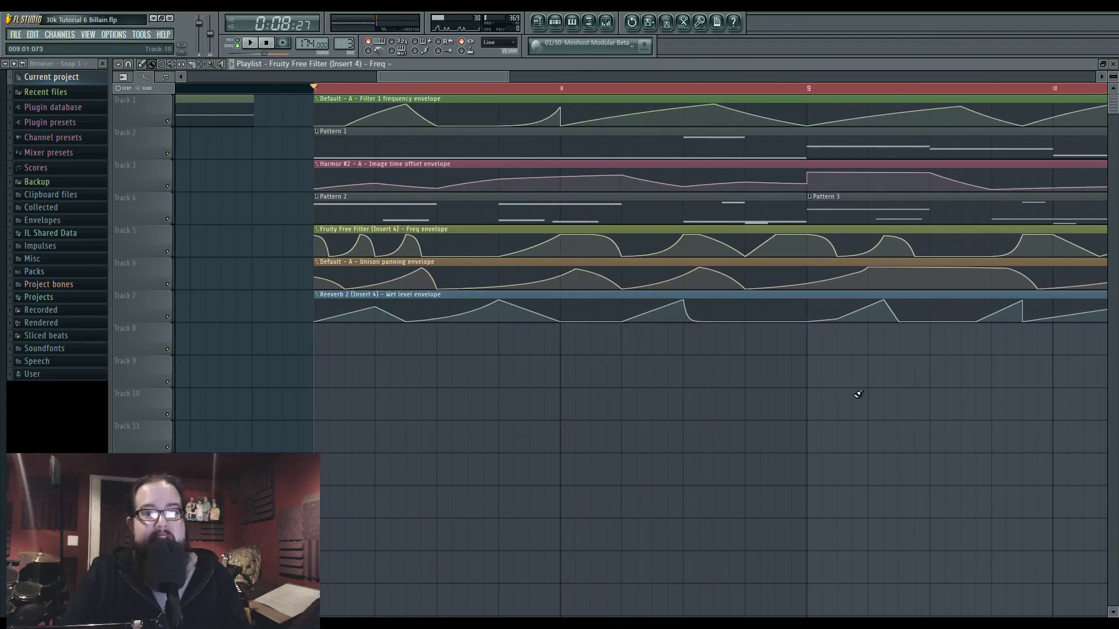
{"action": "scroll", "coordinate": [686, 412], "scroll_direction": "down", "scroll_amount": 4}
{"action": "key", "text": "space"}
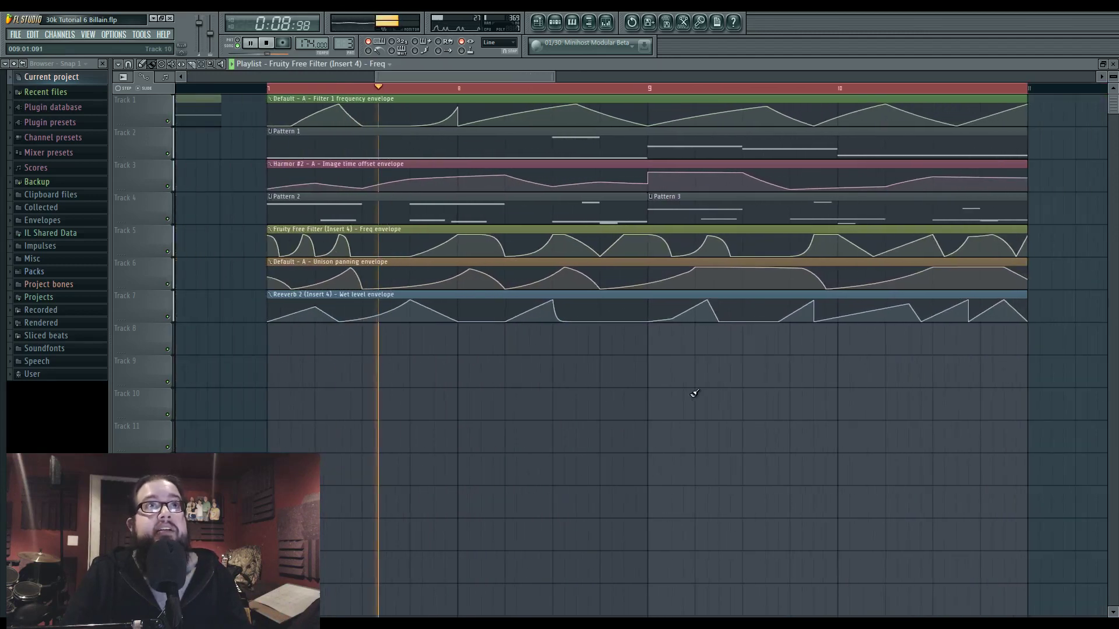
{"action": "mouse_move", "coordinate": [585, 314]}
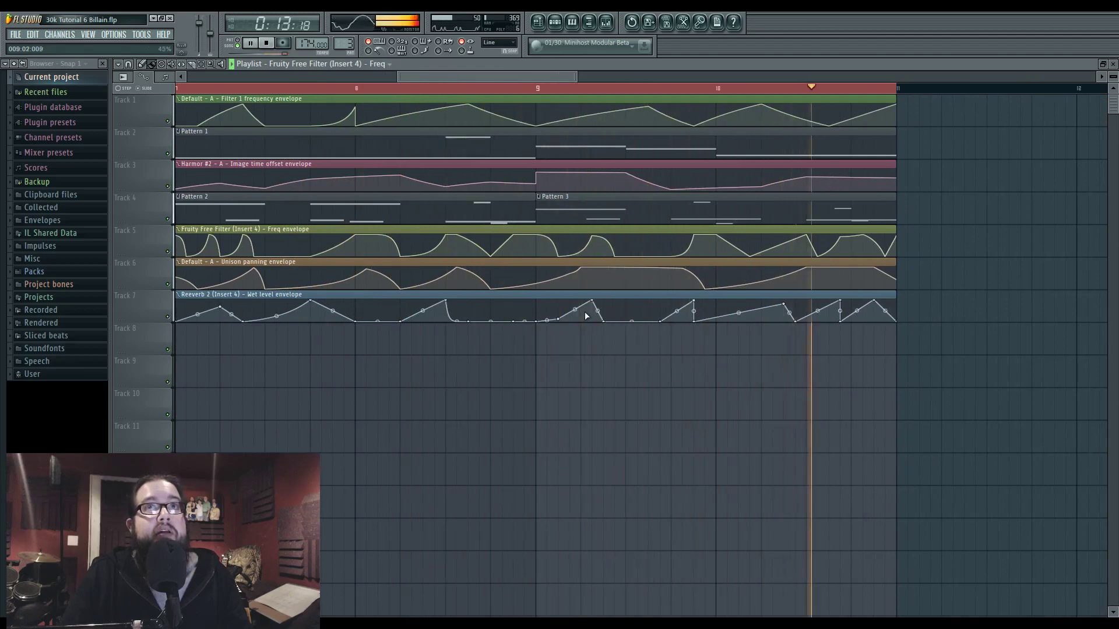
{"action": "key", "text": "space"}
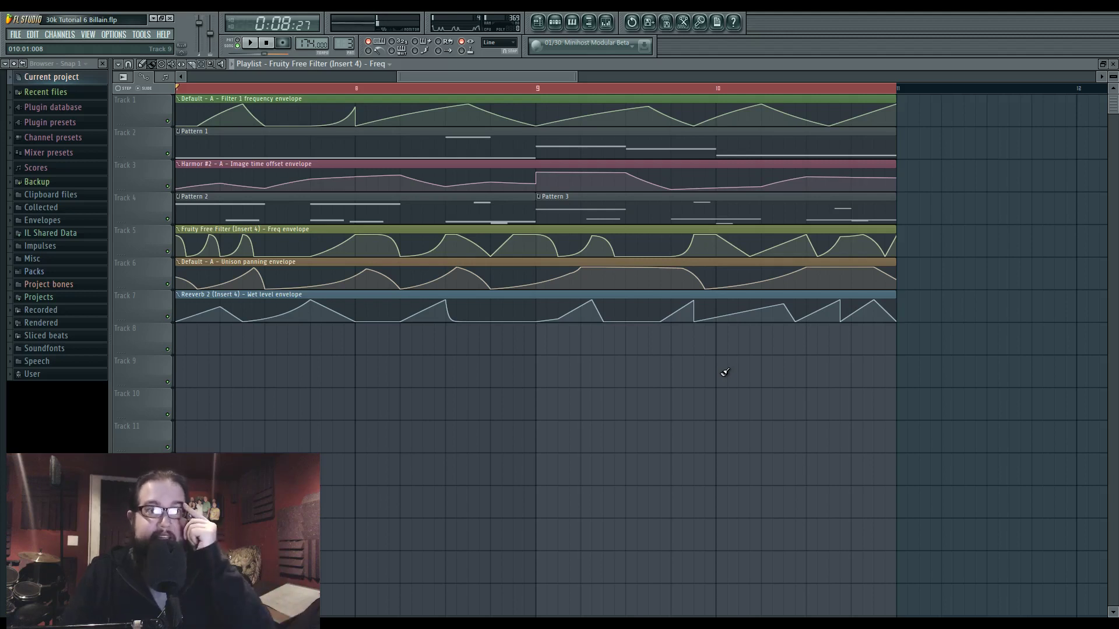
{"action": "scroll", "coordinate": [676, 373], "scroll_direction": "up", "scroll_amount": 2}
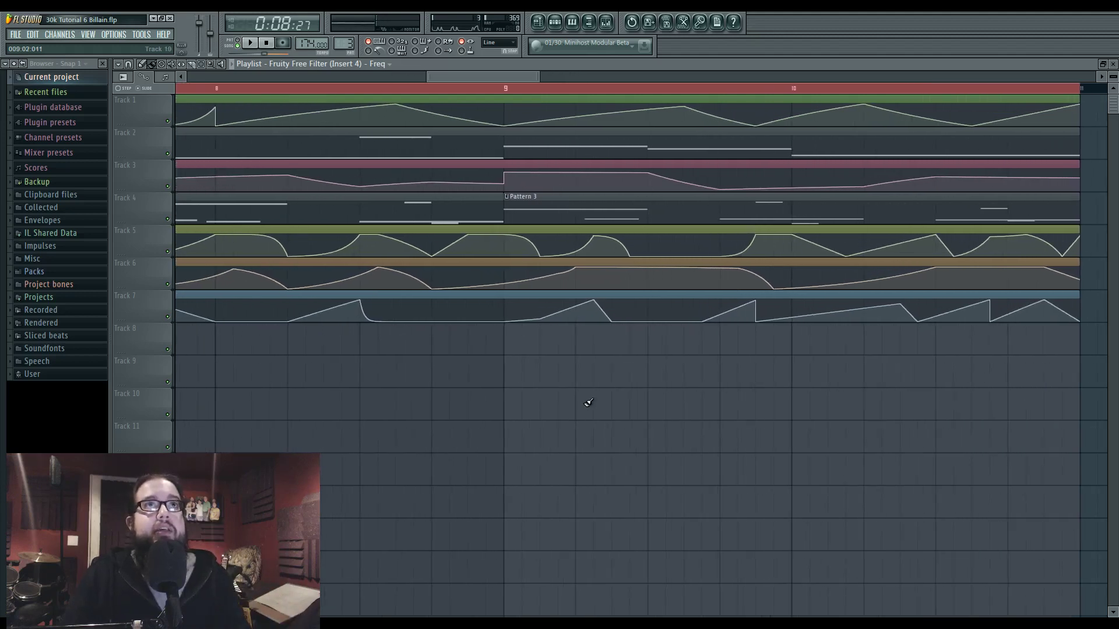
{"action": "scroll", "coordinate": [589, 405], "scroll_direction": "down", "scroll_amount": 1}
{"action": "scroll", "coordinate": [587, 405], "scroll_direction": "up", "scroll_amount": 1}
{"action": "scroll", "coordinate": [726, 447], "scroll_direction": "down", "scroll_amount": 2}
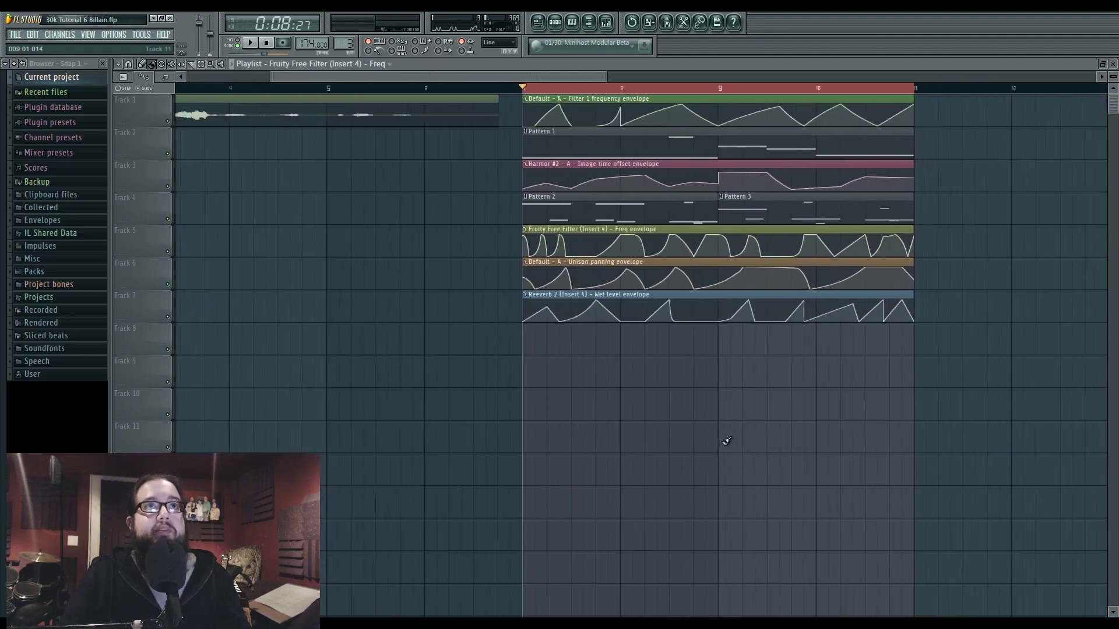
{"action": "scroll", "coordinate": [816, 454], "scroll_direction": "left", "scroll_amount": 3}
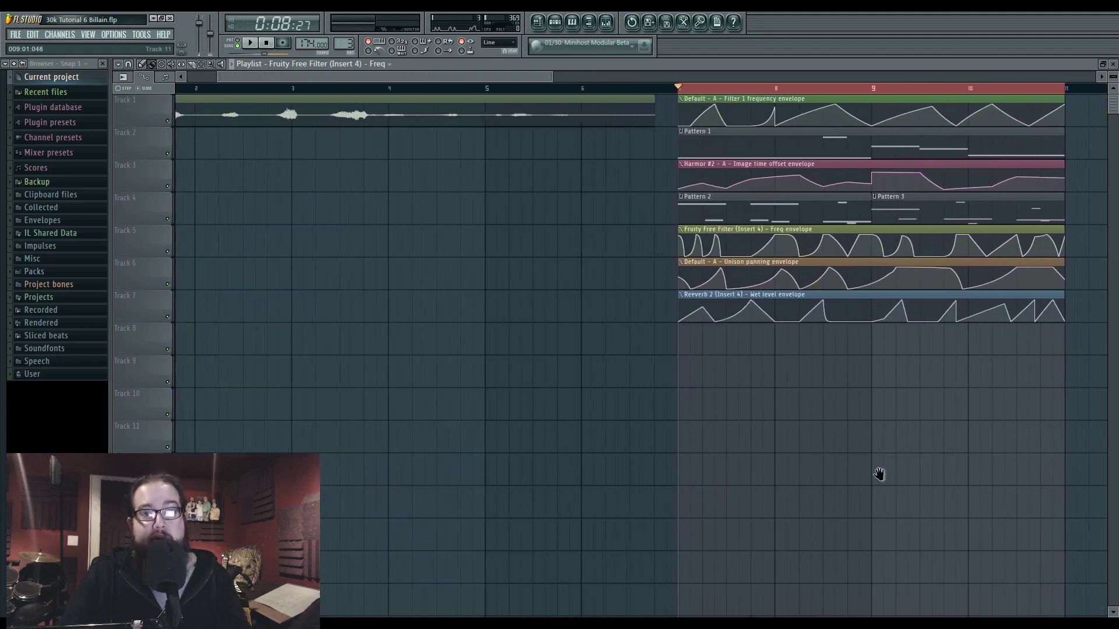
{"action": "scroll", "coordinate": [834, 472], "scroll_direction": "right", "scroll_amount": 2}
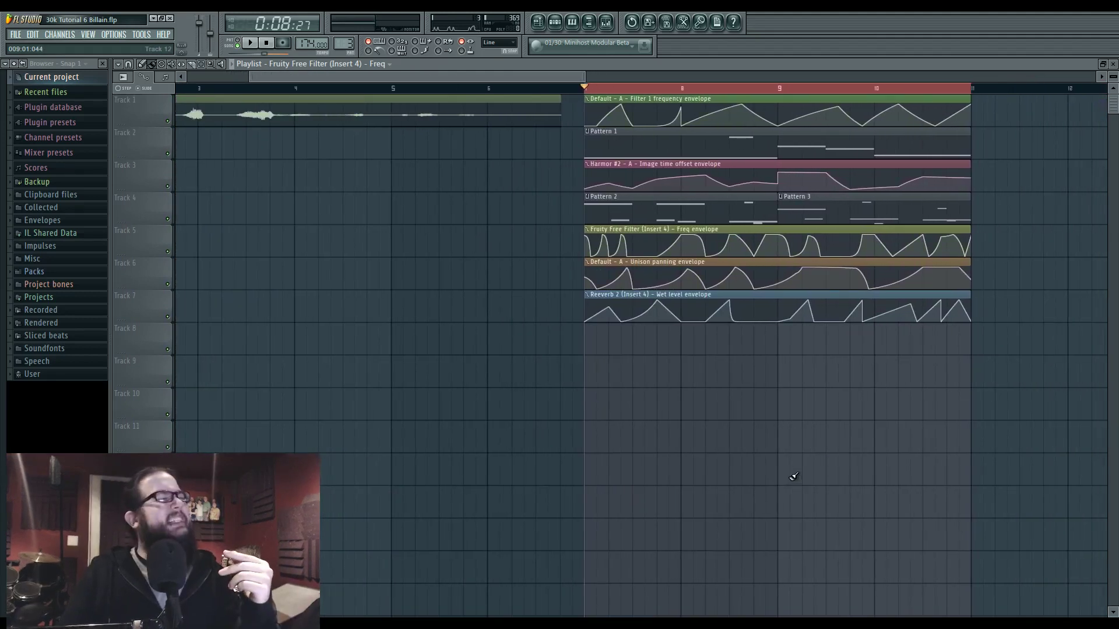